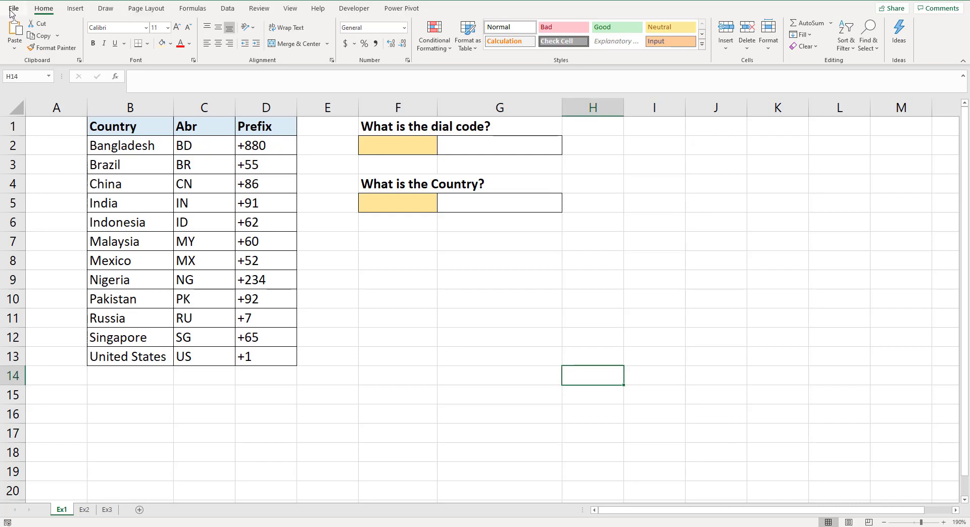
Check the installed Excel version and update channel in the account information, returning to the Ex1 sheet when done
{"action": "left_click", "coordinate": [13, 8]}
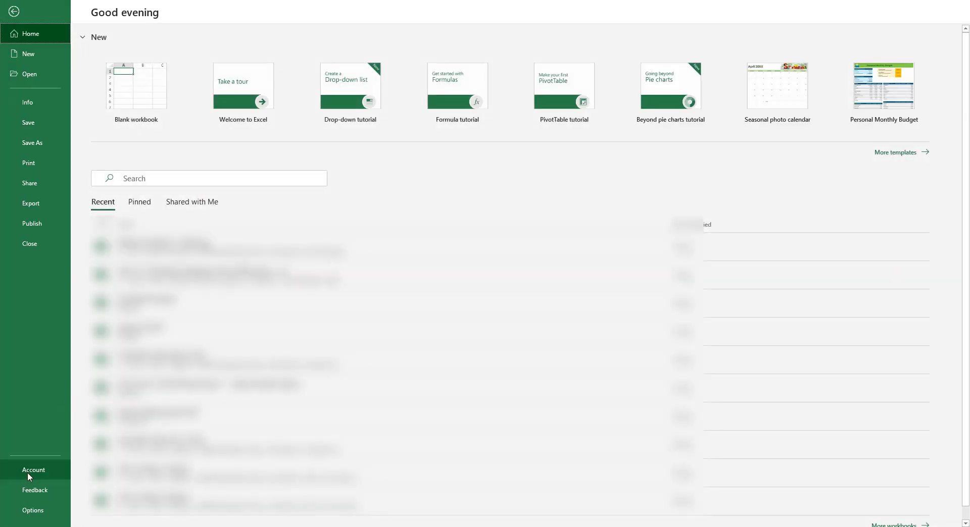
{"action": "left_click", "coordinate": [27, 471]}
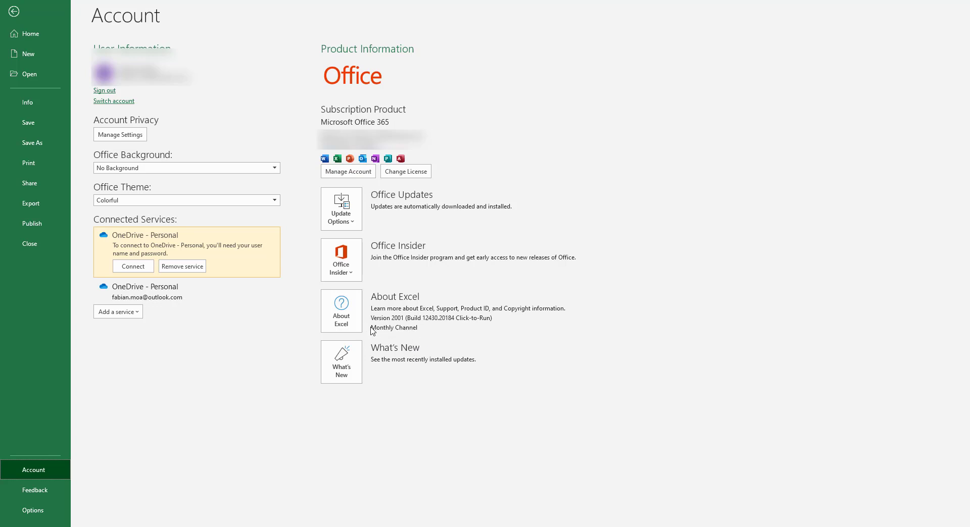
{"action": "left_click", "coordinate": [14, 10]}
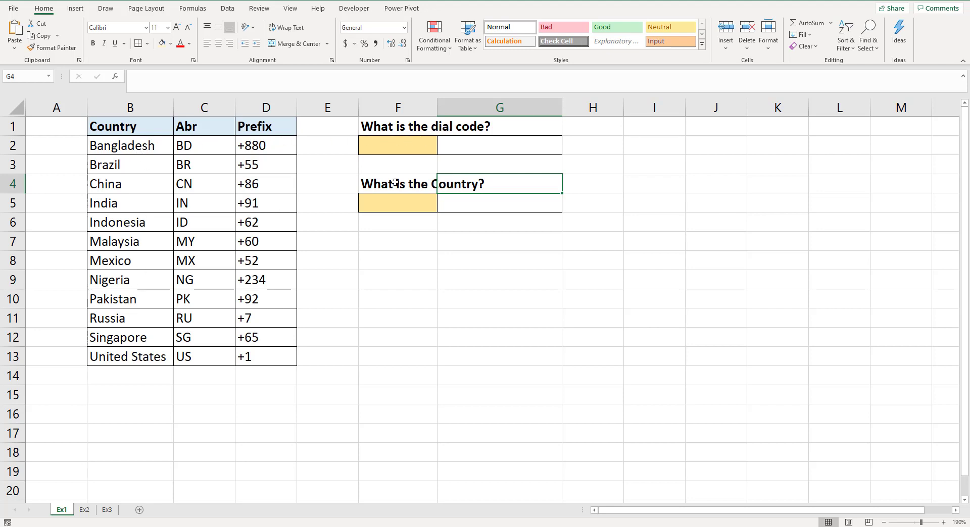
Enter Malaysia in cell F2 as the country whose dial code is looked up
{"action": "left_click", "coordinate": [393, 148]}
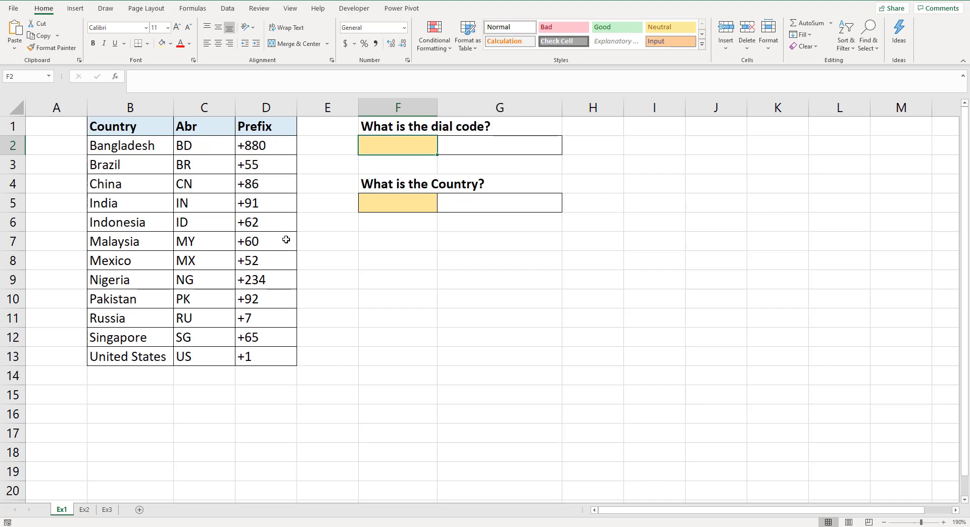
{"action": "type", "text": "Malaysia"}
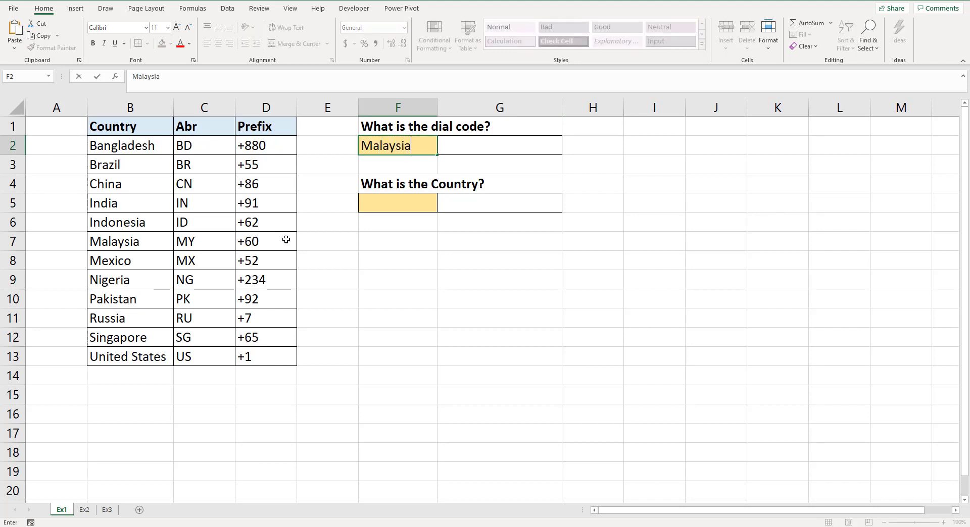
{"action": "key", "text": "Tab"}
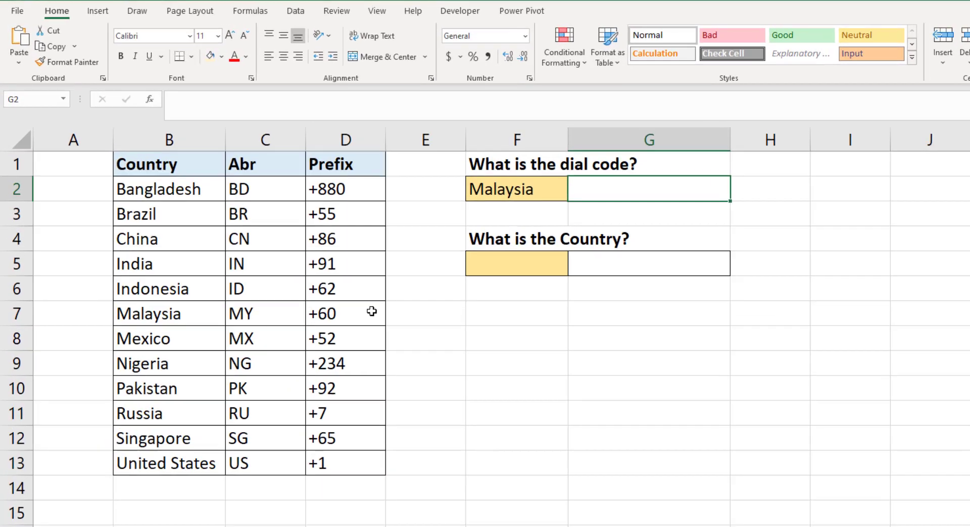
Look up the dial code in G2 with =XLOOKUP(F2,B2:B13,D2:D13) and check it against Malaysia's prefix in the table
{"action": "type", "text": "="}
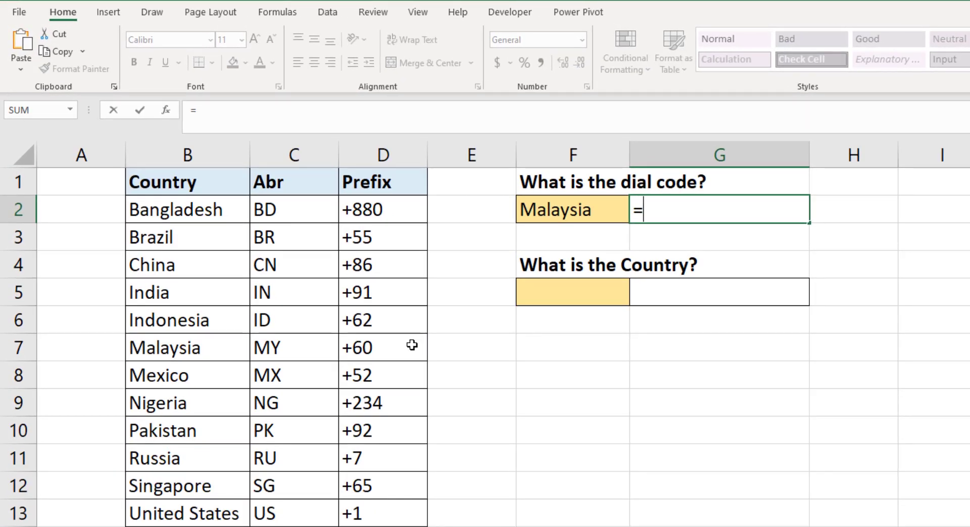
{"action": "type", "text": "xlo"}
{"action": "key", "text": "Tab"}
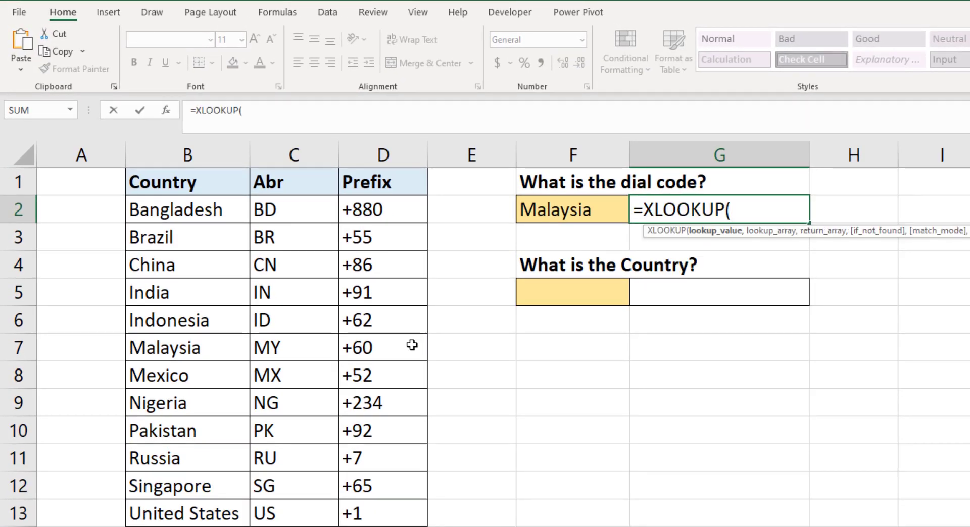
{"action": "left_click", "coordinate": [580, 211]}
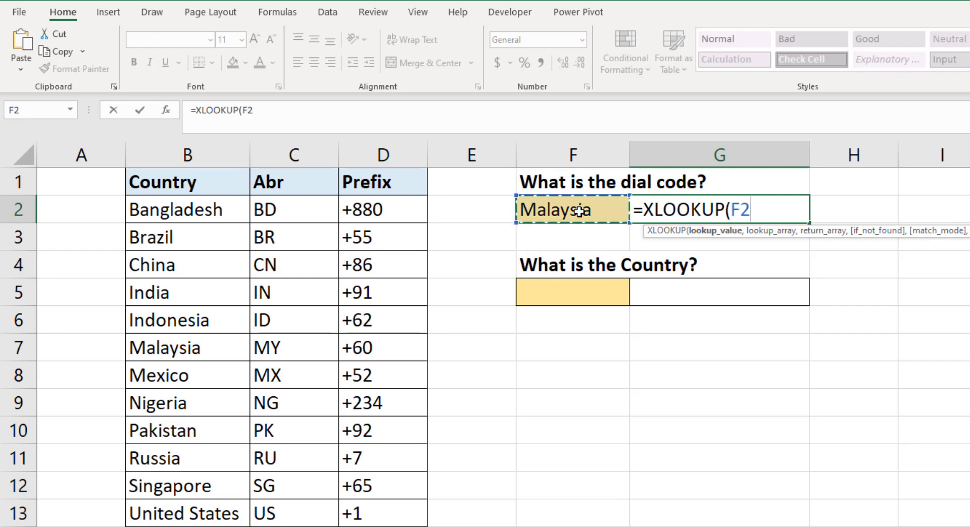
{"action": "type", "text": ","}
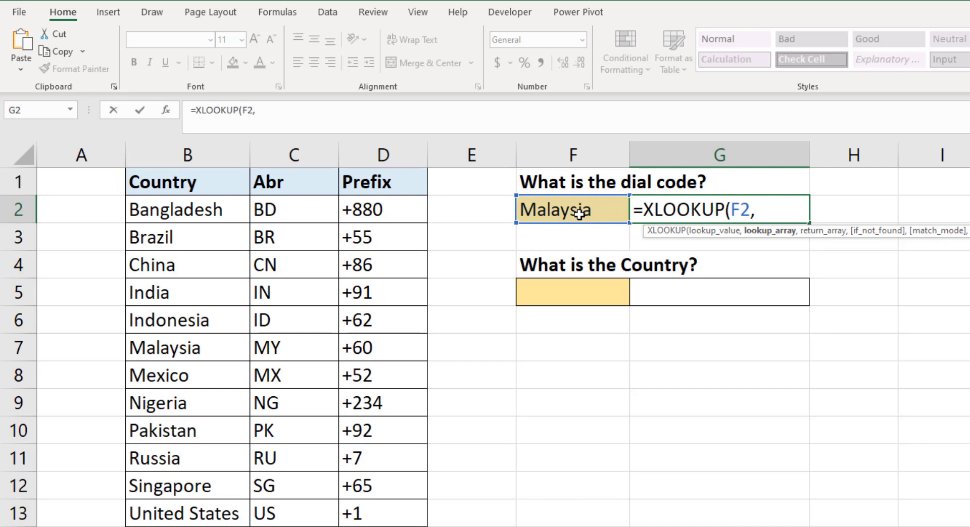
{"action": "left_click_drag", "start_coordinate": [190, 212], "coordinate": [181, 513]}
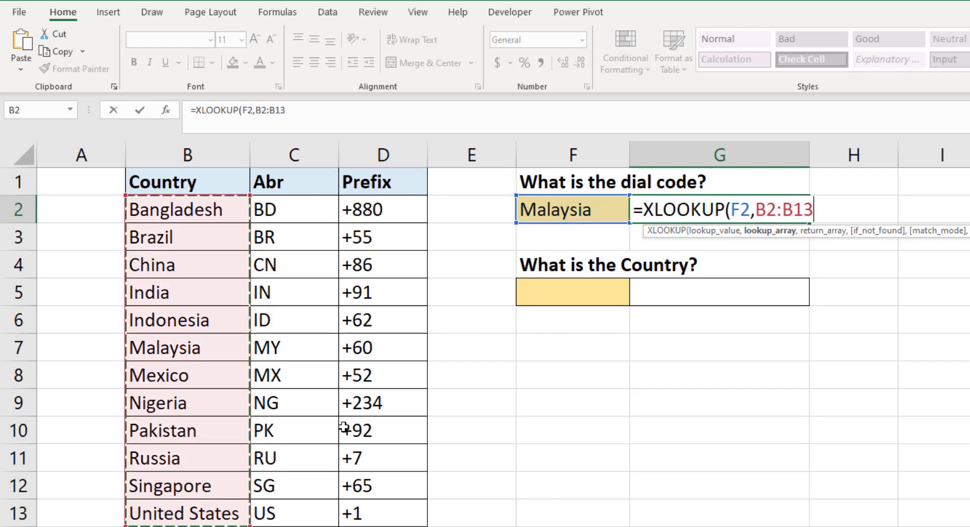
{"action": "type", "text": ","}
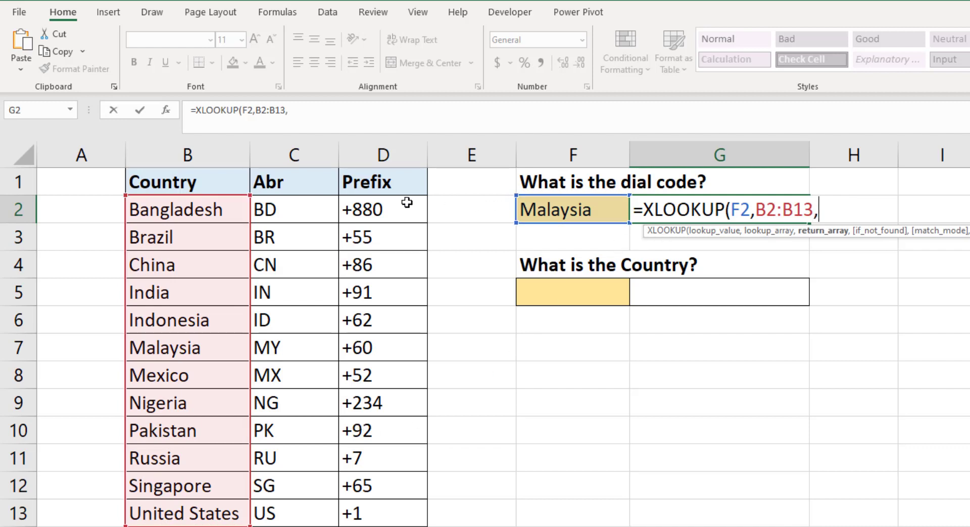
{"action": "left_click_drag", "start_coordinate": [396, 204], "coordinate": [364, 513]}
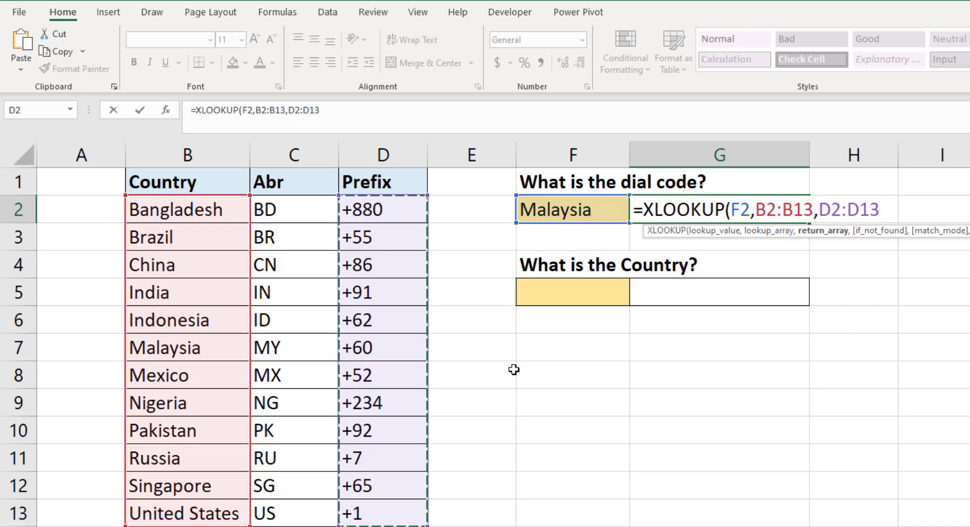
{"action": "type", "text": ")"}
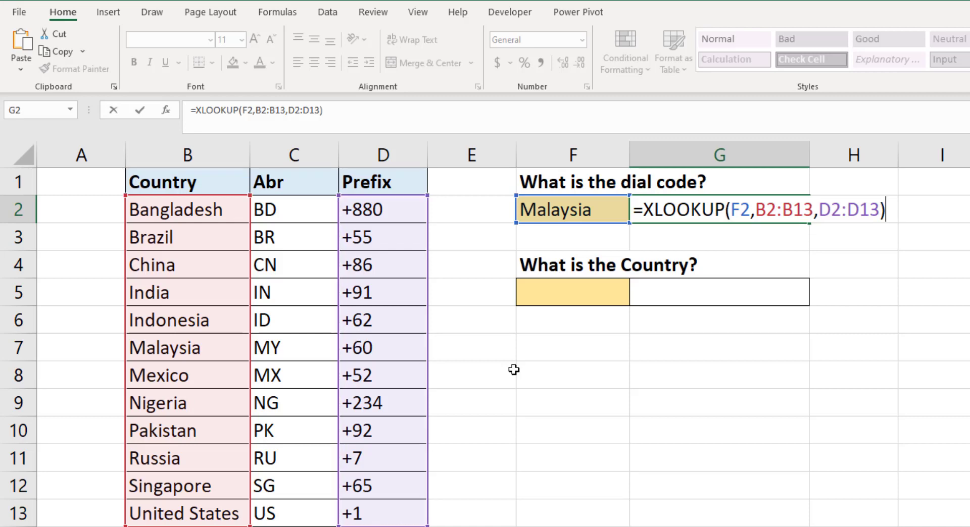
{"action": "key", "text": "Return"}
{"action": "key", "text": "Up"}
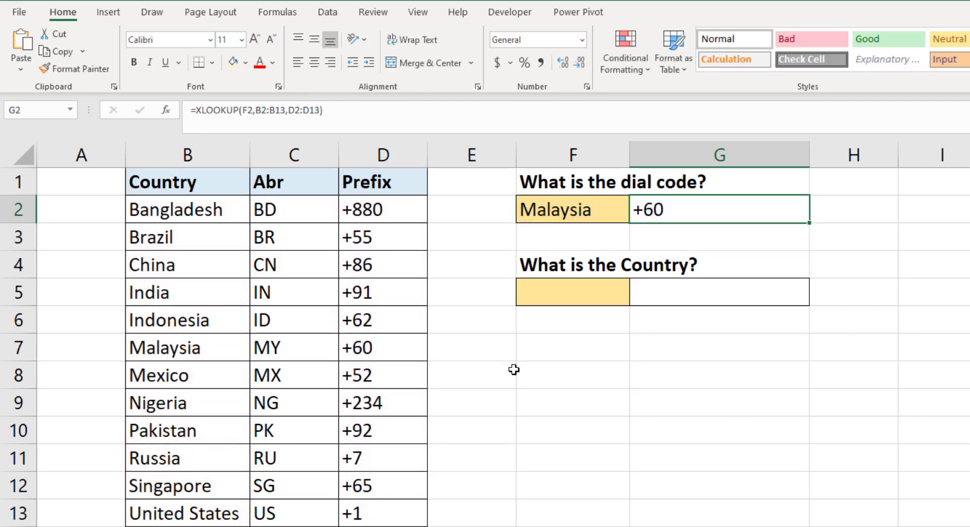
{"action": "left_click", "coordinate": [390, 347]}
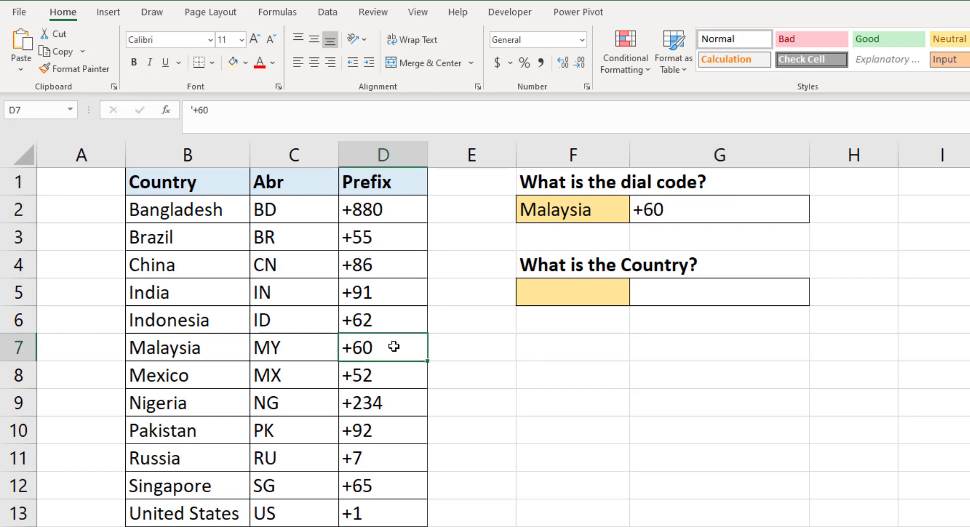
Test the dial code lookup by replacing the country in F2 with India
{"action": "left_click", "coordinate": [597, 205]}
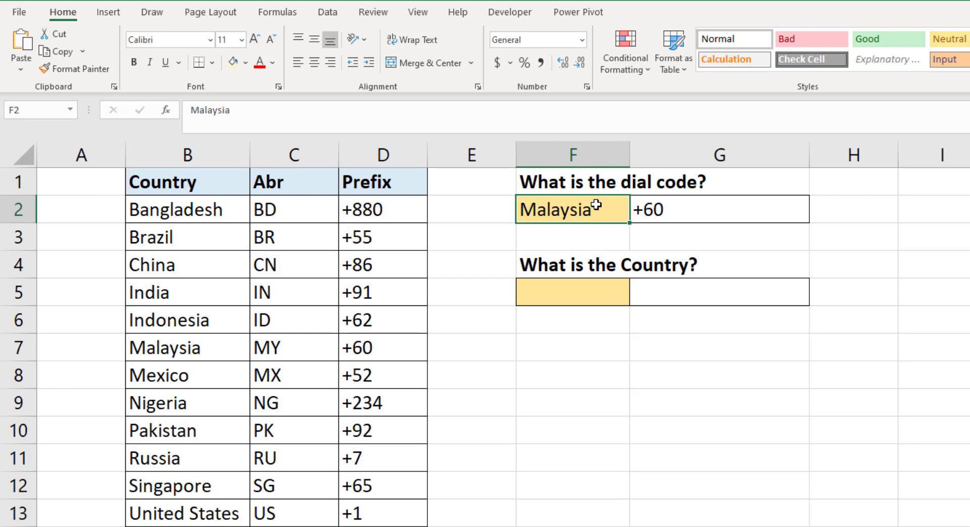
{"action": "type", "text": "India"}
{"action": "key", "text": "Return"}
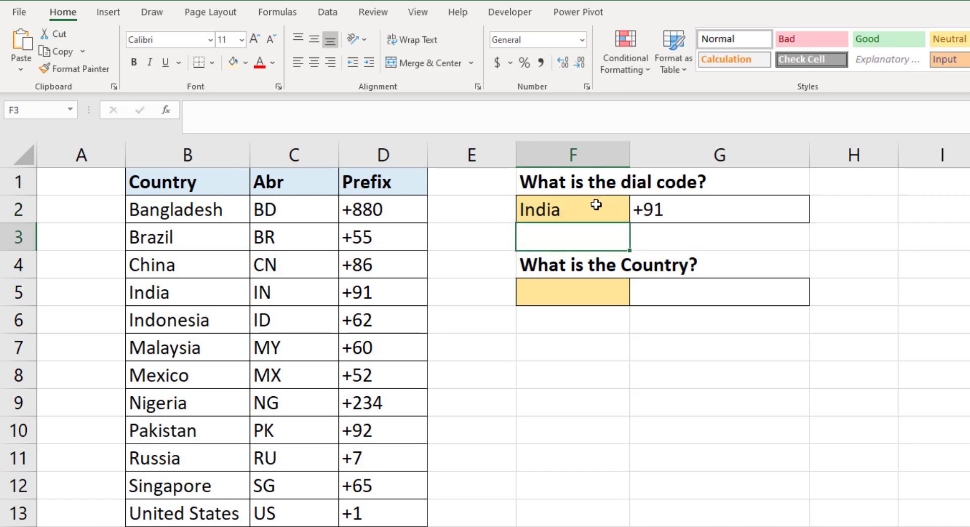
Test the lookup with a country missing from the table by entering Germany in F2
{"action": "left_click", "coordinate": [559, 202]}
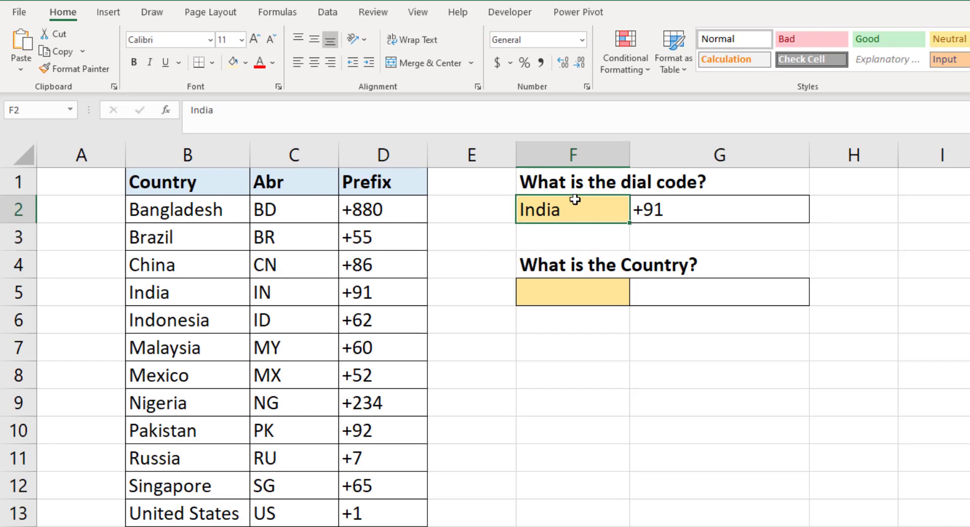
{"action": "type", "text": "Germany"}
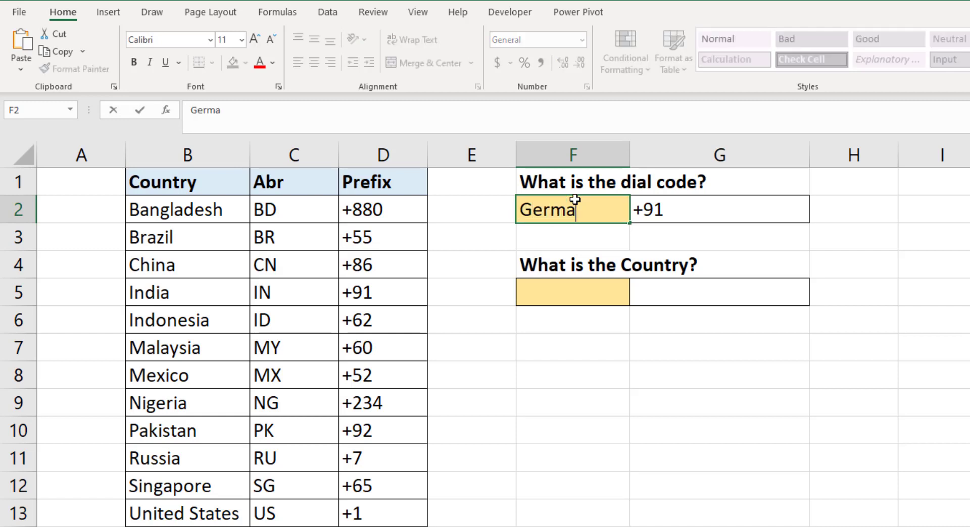
{"action": "key", "text": "Return"}
{"action": "key", "text": "Up"}
Add "Not available" as the if_not_found argument of the XLOOKUP formula in G2
{"action": "key", "text": "Right"}
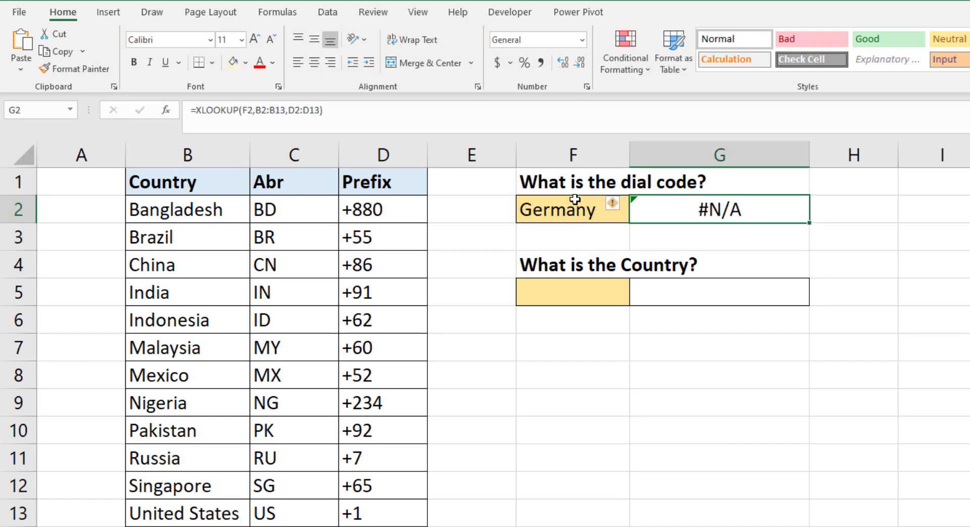
{"action": "left_click", "coordinate": [322, 114]}
{"action": "type", "text": ","}
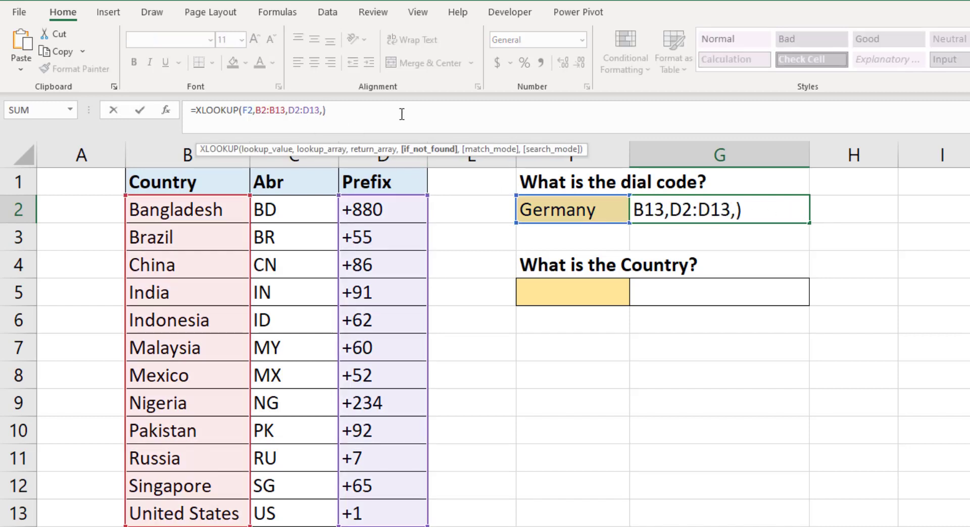
{"action": "type", "text": "\""}
{"action": "type", "text": "Not available"}
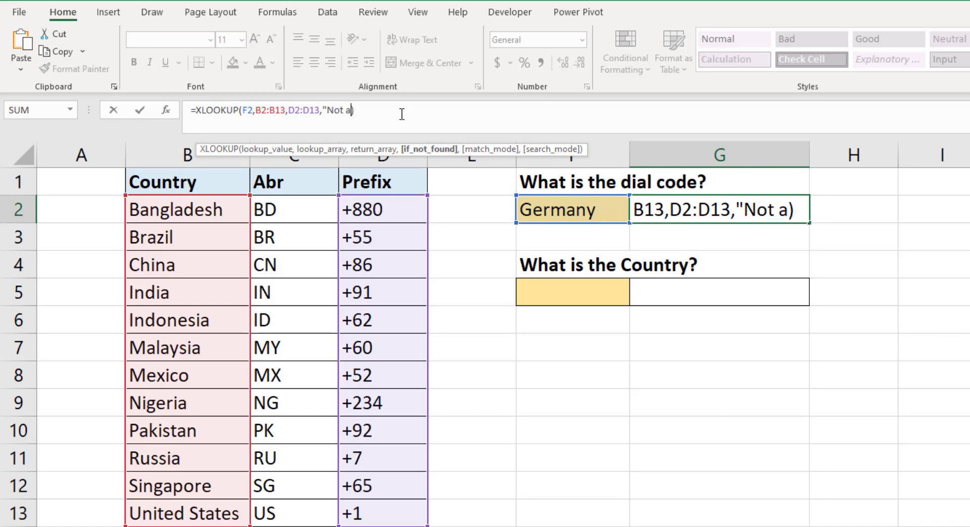
{"action": "type", "text": "\""}
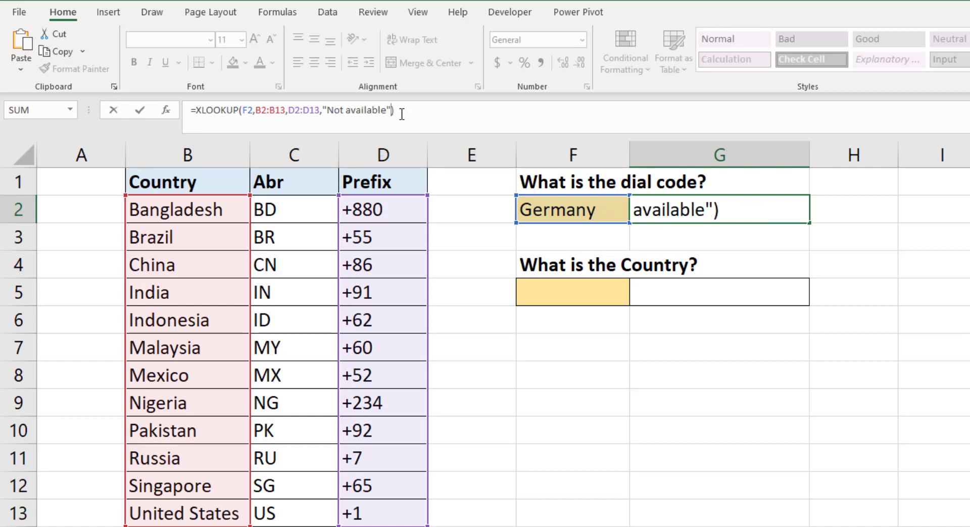
{"action": "key", "text": "Return"}
{"action": "key", "text": "Up"}
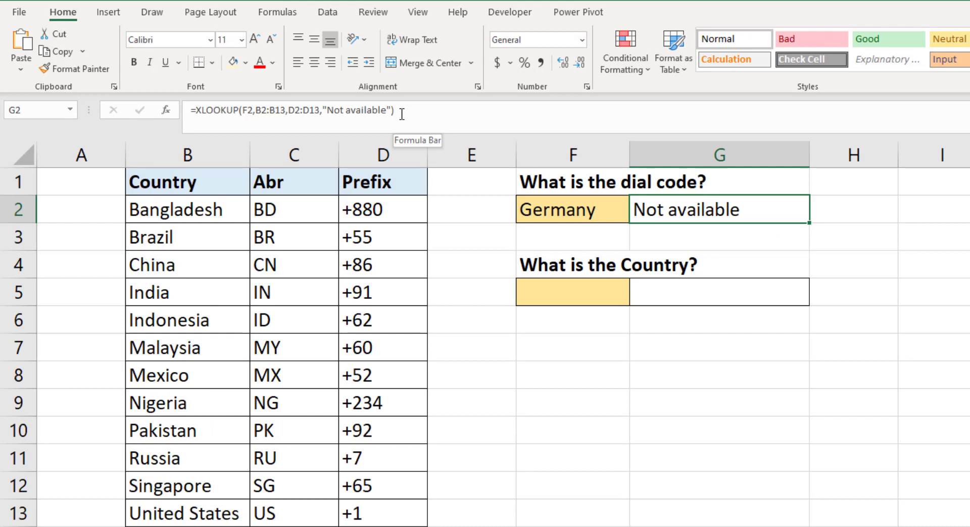
Change the country in F2 to China and compare the returned dial code with China's table row
{"action": "key", "text": "Left"}
{"action": "type", "text": "China"}
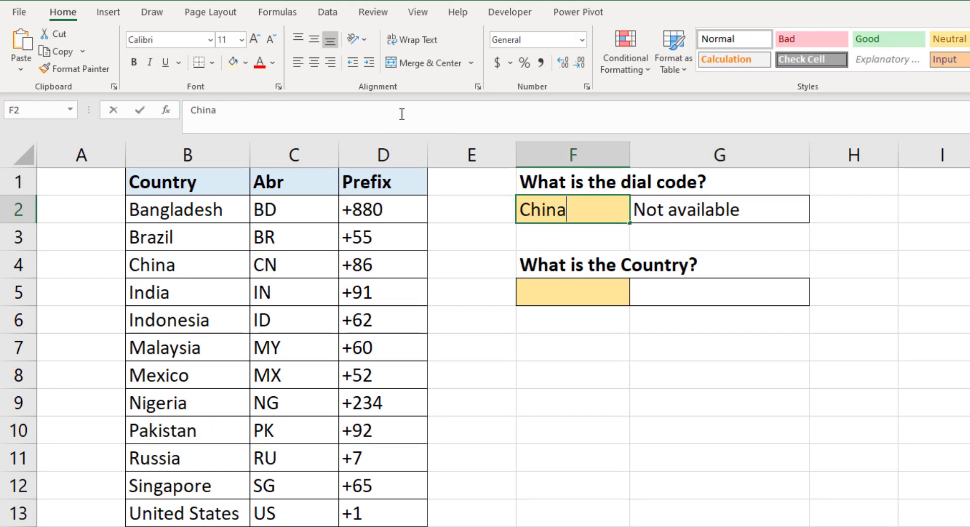
{"action": "key", "text": "Return"}
{"action": "key", "text": "Up"}
{"action": "key", "text": "Right"}
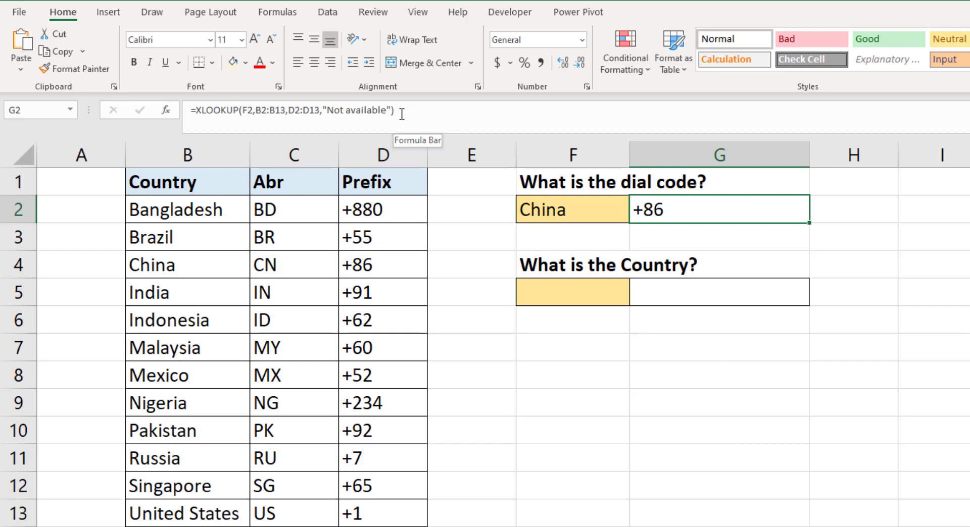
{"action": "left_click_drag", "start_coordinate": [373, 257], "coordinate": [236, 275]}
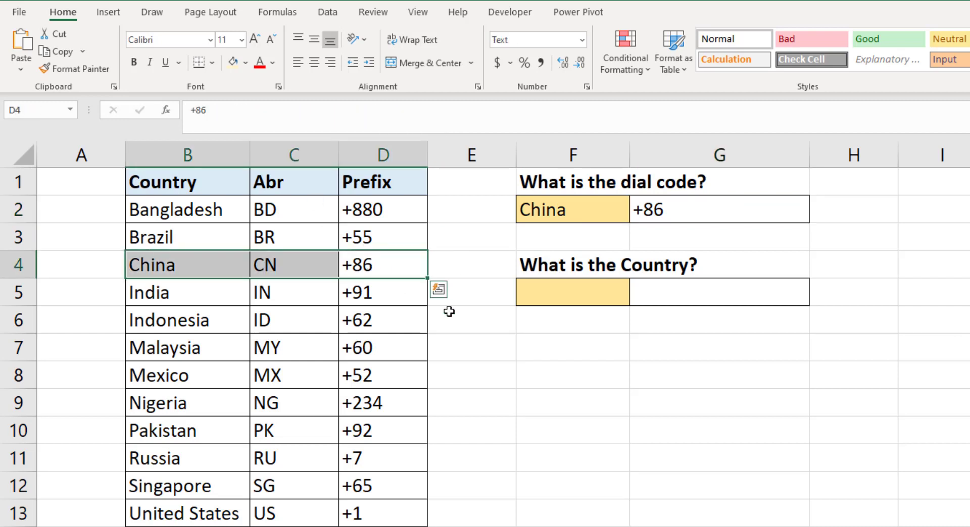
{"action": "left_click", "coordinate": [513, 323]}
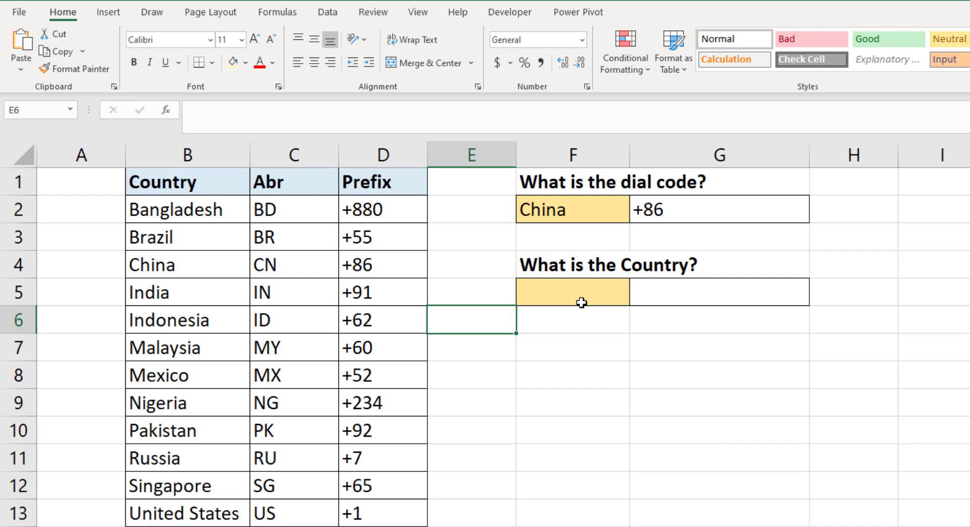
Try to enter the dial code +92 in cell F5 under the country question
{"action": "left_click", "coordinate": [583, 297]}
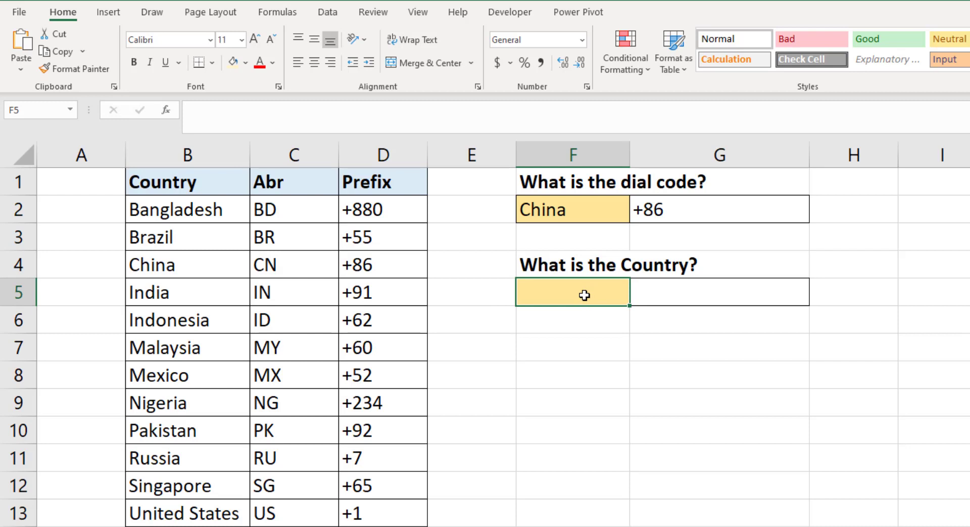
{"action": "type", "text": "+92"}
{"action": "key", "text": "Return"}
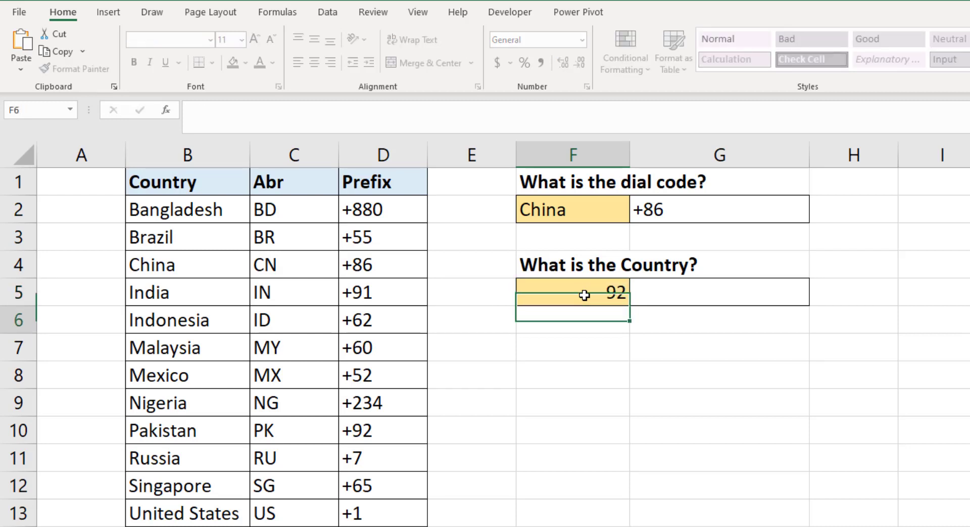
Format cell F5 as Text and enter the dial code +92 in it
{"action": "left_click", "coordinate": [584, 296]}
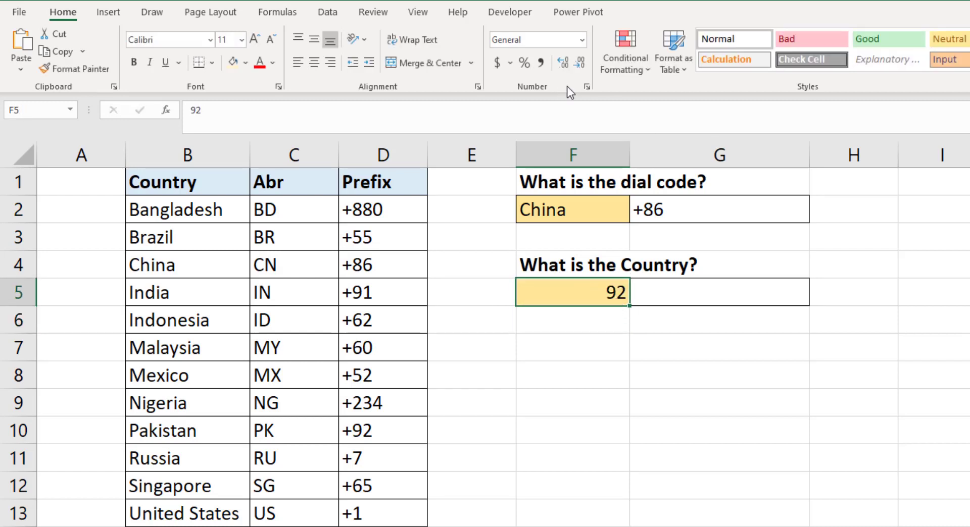
{"action": "left_click", "coordinate": [581, 41]}
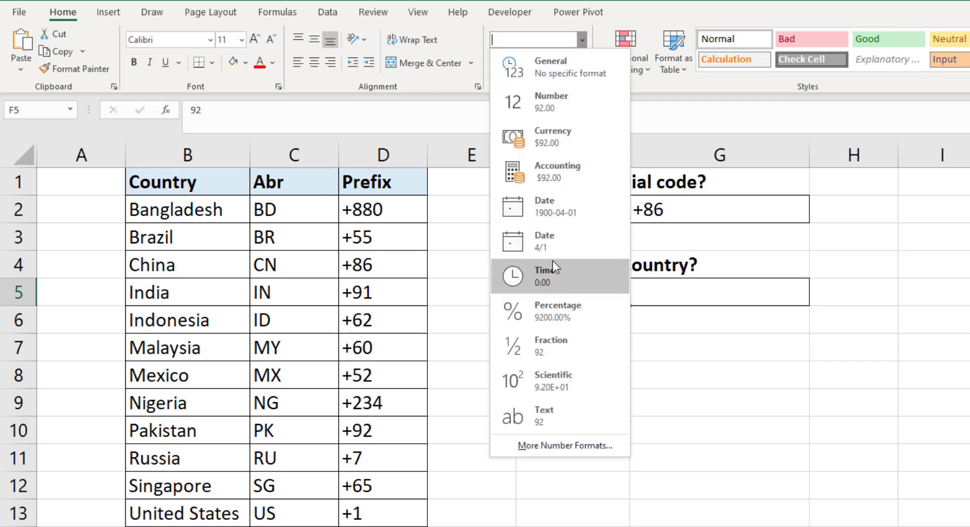
{"action": "left_click", "coordinate": [548, 414]}
{"action": "type", "text": "+92"}
{"action": "key", "text": "Return"}
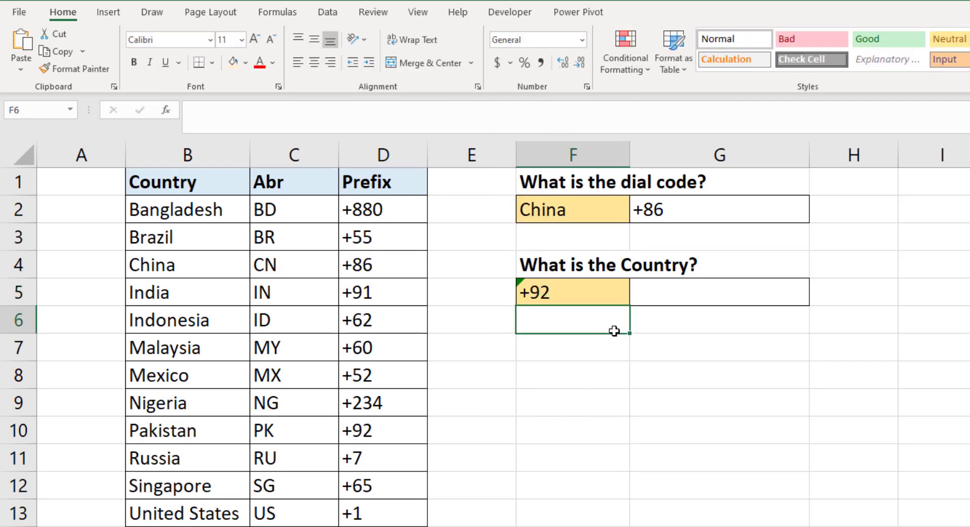
{"action": "key", "text": "Up"}
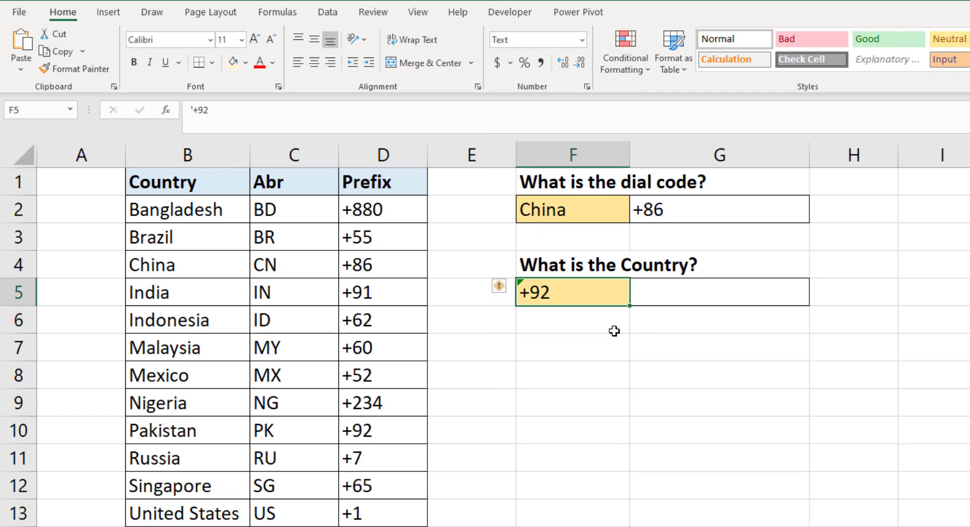
Enter an XLOOKUP formula in G5 that looks up F5 in the prefixes D2:D13 and returns the country from B2:B13
{"action": "left_click_drag", "start_coordinate": [377, 210], "coordinate": [379, 491]}
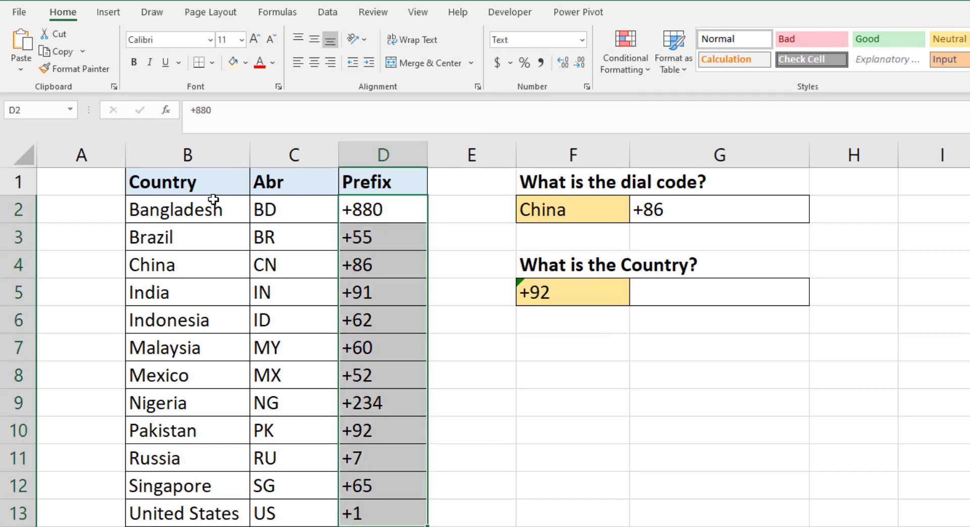
{"action": "left_click_drag", "start_coordinate": [213, 199], "coordinate": [182, 514]}
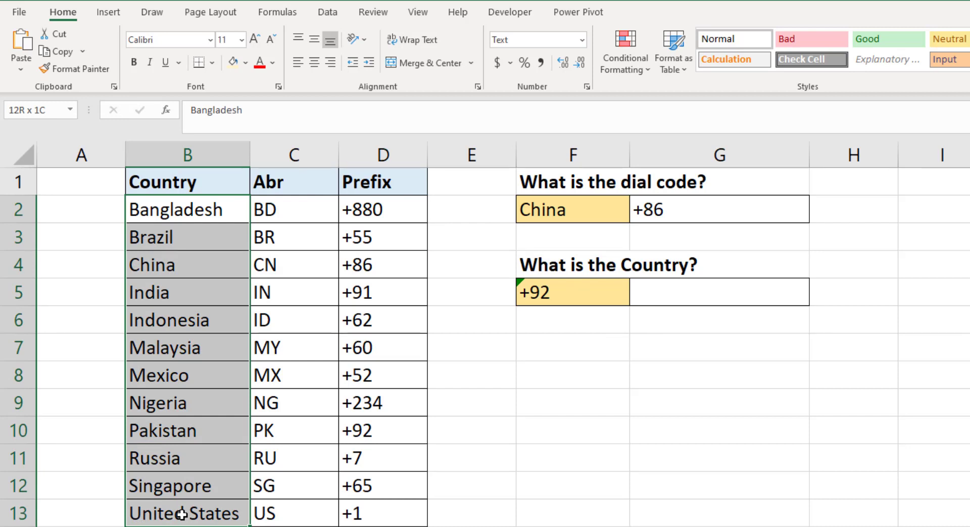
{"action": "left_click", "coordinate": [686, 286]}
{"action": "type", "text": "=xlo"}
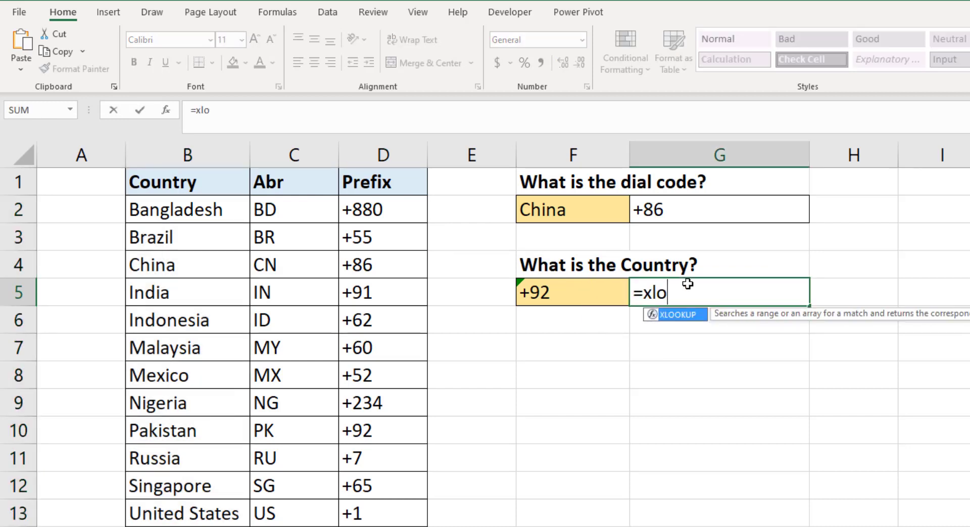
{"action": "key", "text": "Tab"}
{"action": "left_click", "coordinate": [565, 300]}
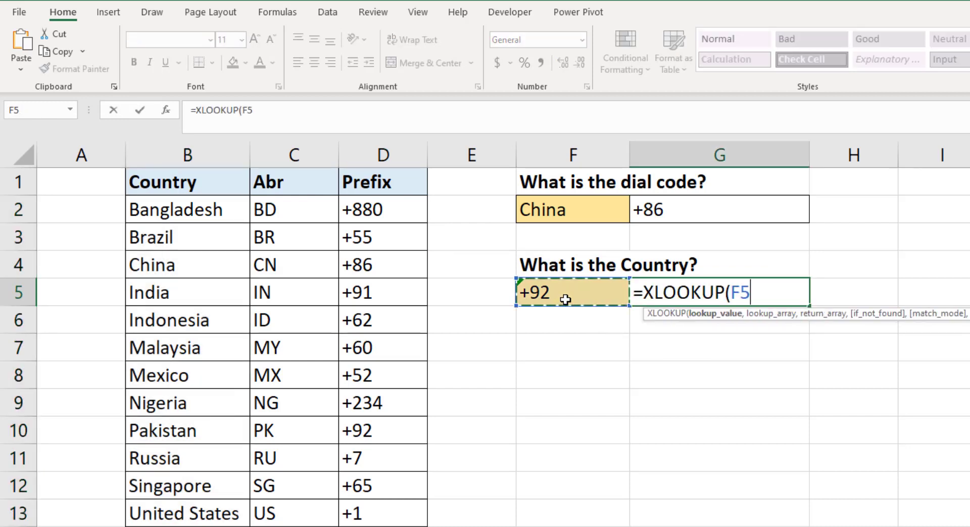
{"action": "type", "text": ","}
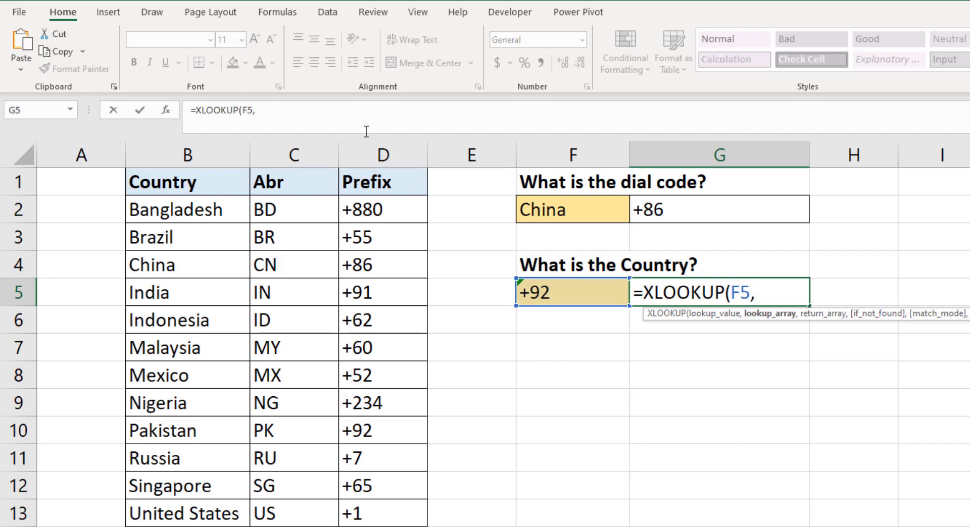
{"action": "left_click_drag", "start_coordinate": [379, 214], "coordinate": [368, 516]}
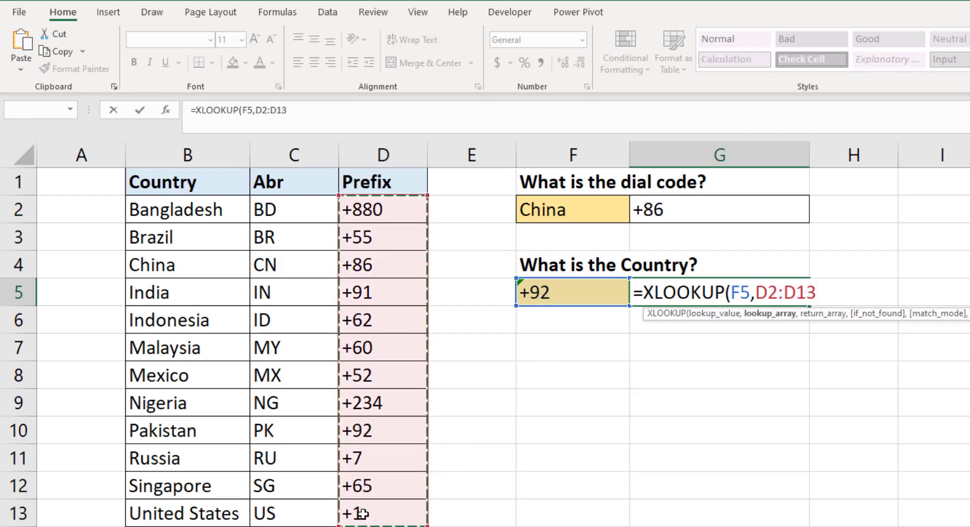
{"action": "type", "text": ","}
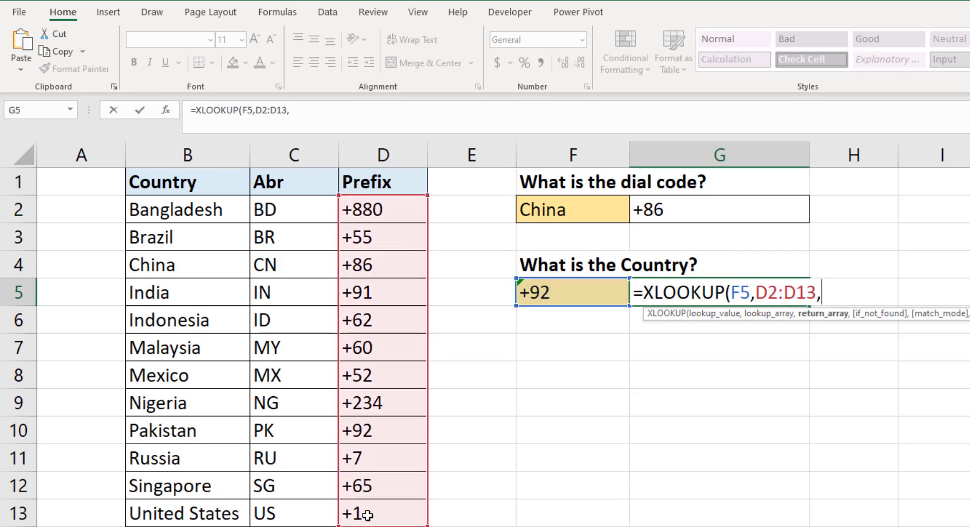
{"action": "left_click_drag", "start_coordinate": [174, 209], "coordinate": [173, 511]}
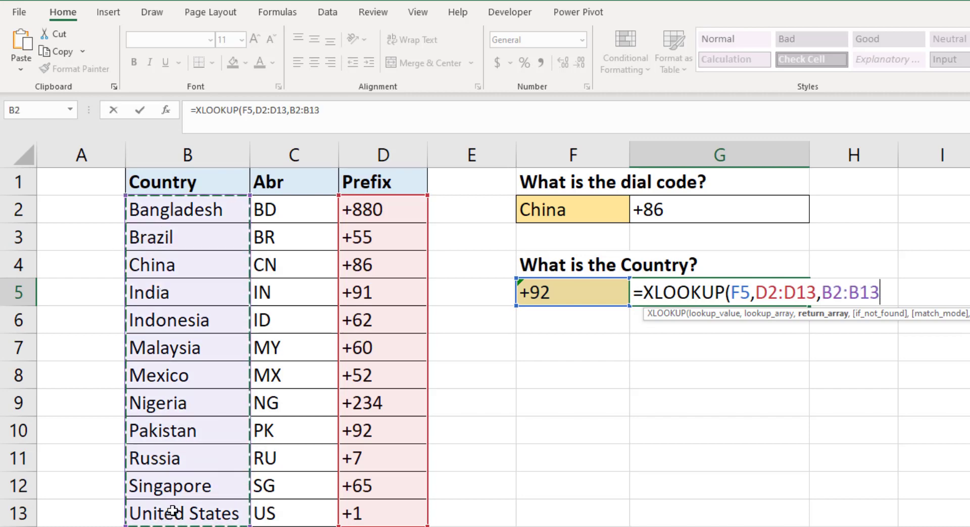
{"action": "key", "text": "Return"}
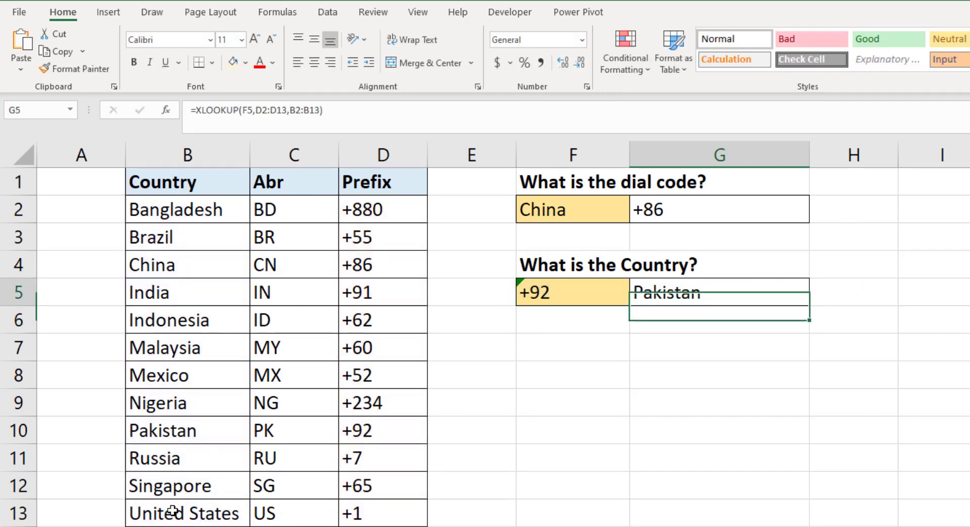
Review the cell references used by the XLOOKUP formula in G5
{"action": "key", "text": "Up"}
{"action": "key", "text": "F2"}
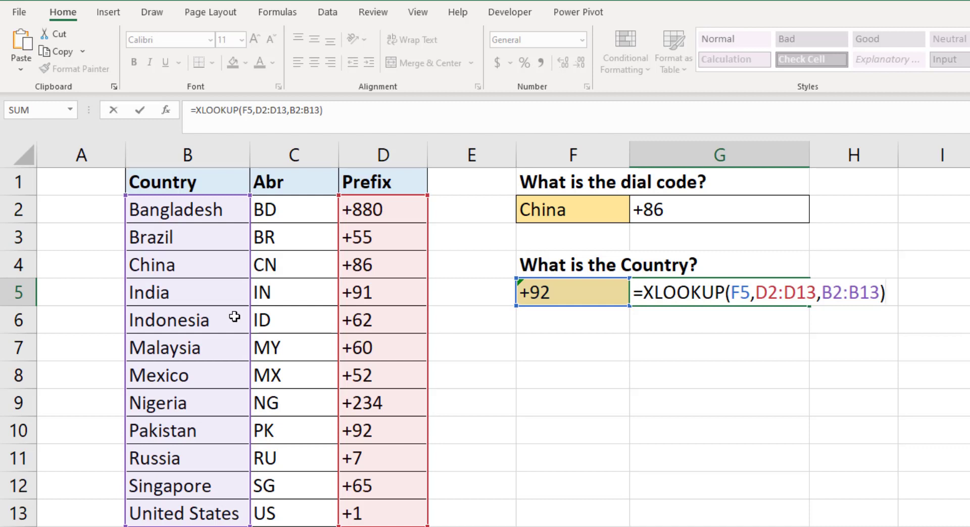
{"action": "key", "text": "ctrl+Return"}
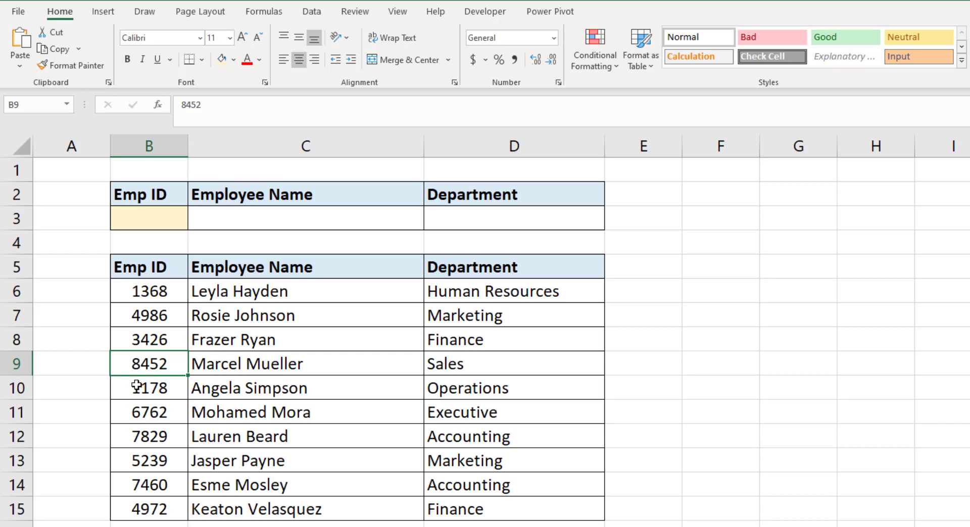
Examine the Emp ID, Employee Name and Department columns of the employee table and the blank lookup row above it
{"action": "left_click_drag", "start_coordinate": [151, 265], "coordinate": [143, 495]}
{"action": "left_click_drag", "start_coordinate": [278, 263], "coordinate": [326, 485]}
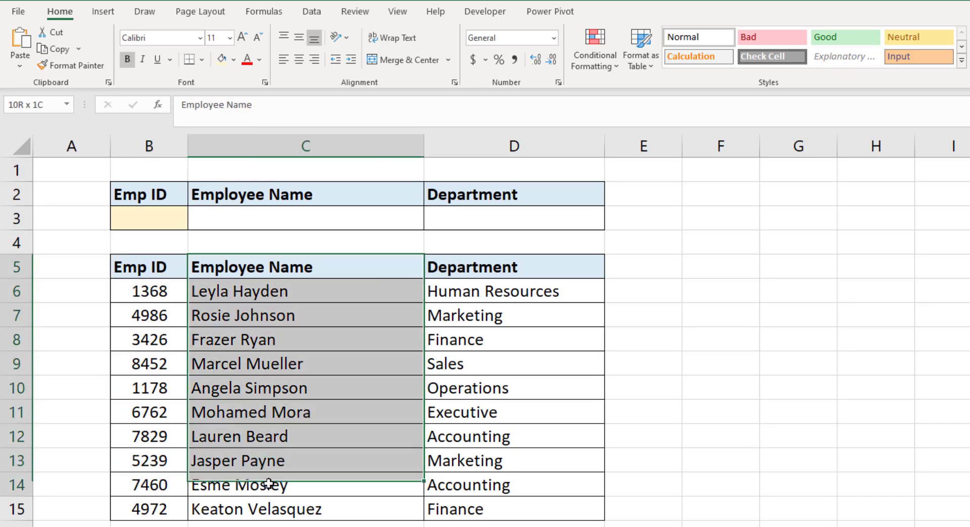
{"action": "left_click_drag", "start_coordinate": [498, 267], "coordinate": [513, 485]}
{"action": "left_click", "coordinate": [679, 433]}
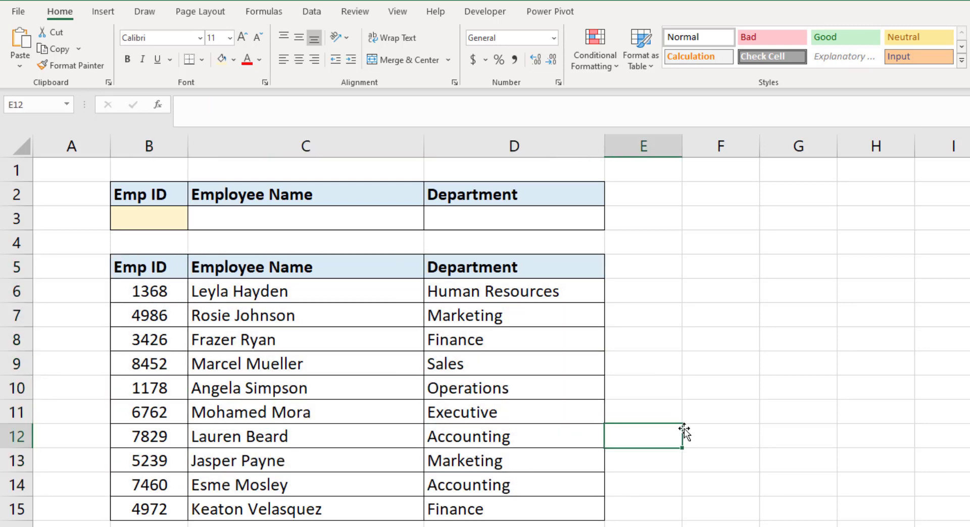
{"action": "left_click", "coordinate": [174, 217]}
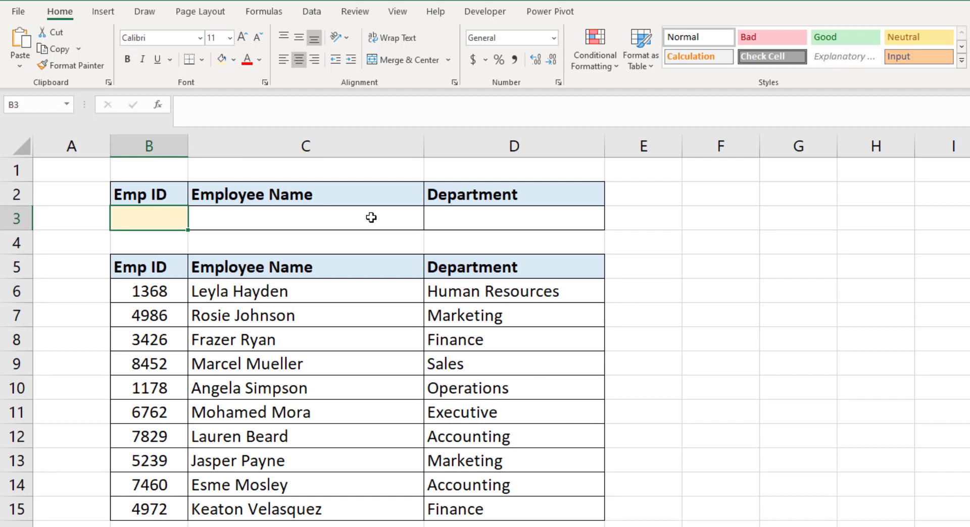
{"action": "left_click_drag", "start_coordinate": [372, 216], "coordinate": [492, 218]}
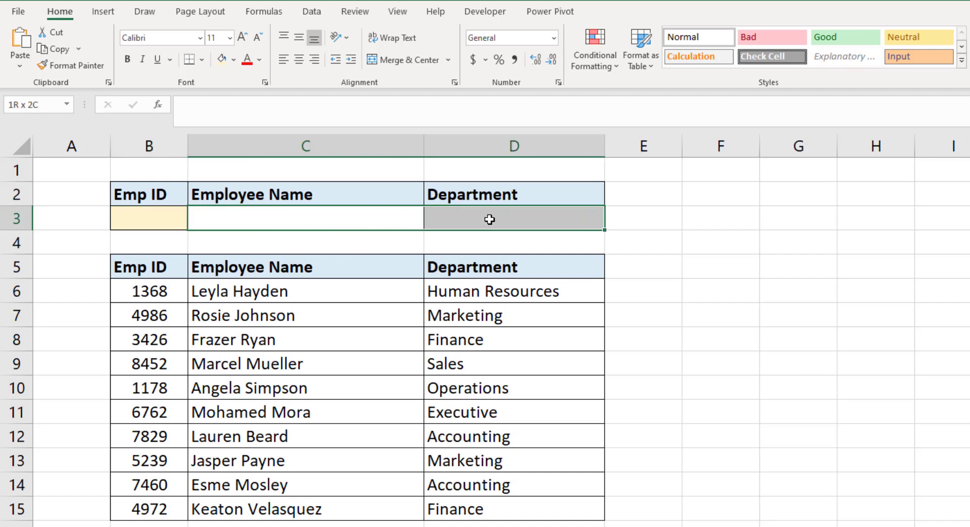
{"action": "left_click", "coordinate": [705, 222]}
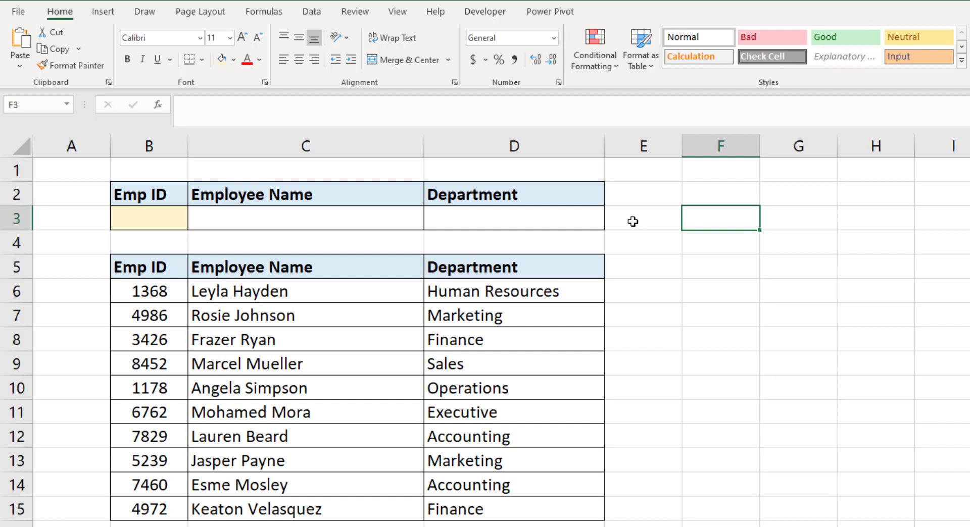
Enter the employee ID from table row 8 in lookup cell B3 and locate that employee's name in the table
{"action": "left_click", "coordinate": [169, 214]}
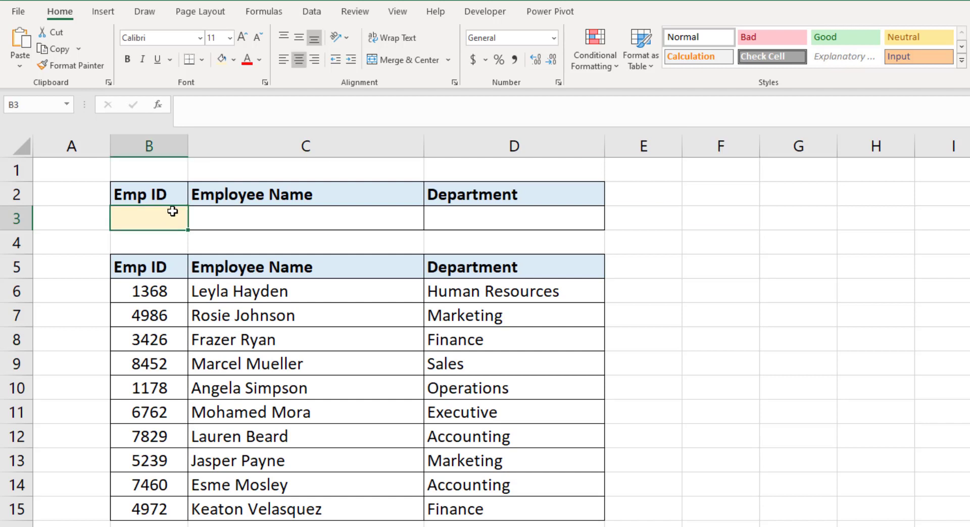
{"action": "type", "text": "426"}
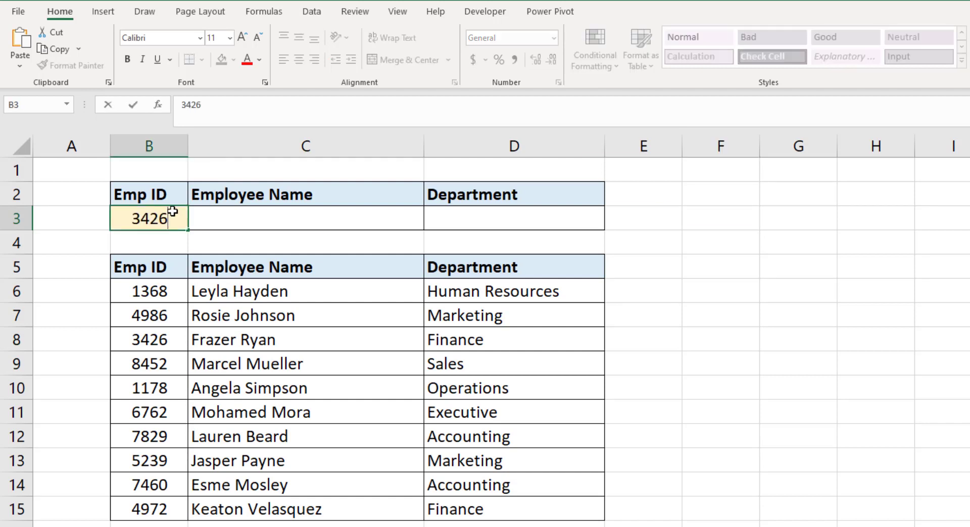
{"action": "key", "text": "Return"}
{"action": "left_click", "coordinate": [298, 339]}
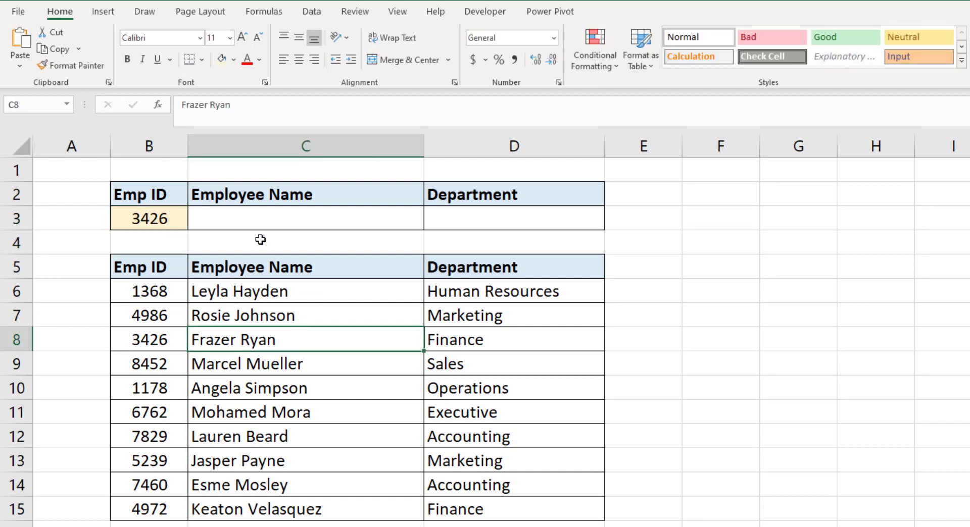
Enter =XLOOKUP($B$3,$B$6:$B$15,C6:C15) in C3, with absolute lookup value and lookup array and a relative return array
{"action": "left_click", "coordinate": [269, 211]}
{"action": "type", "text": "=xlo"}
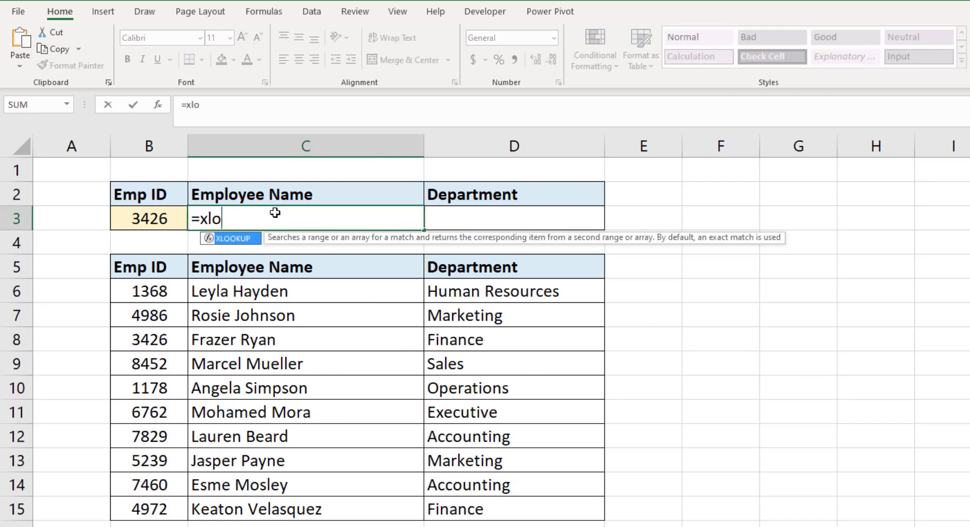
{"action": "key", "text": "Tab"}
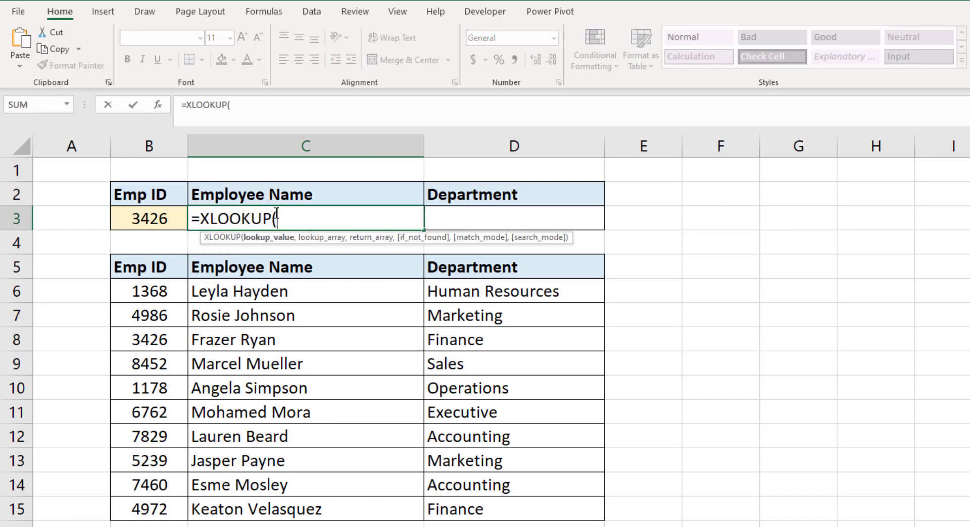
{"action": "left_click", "coordinate": [160, 221]}
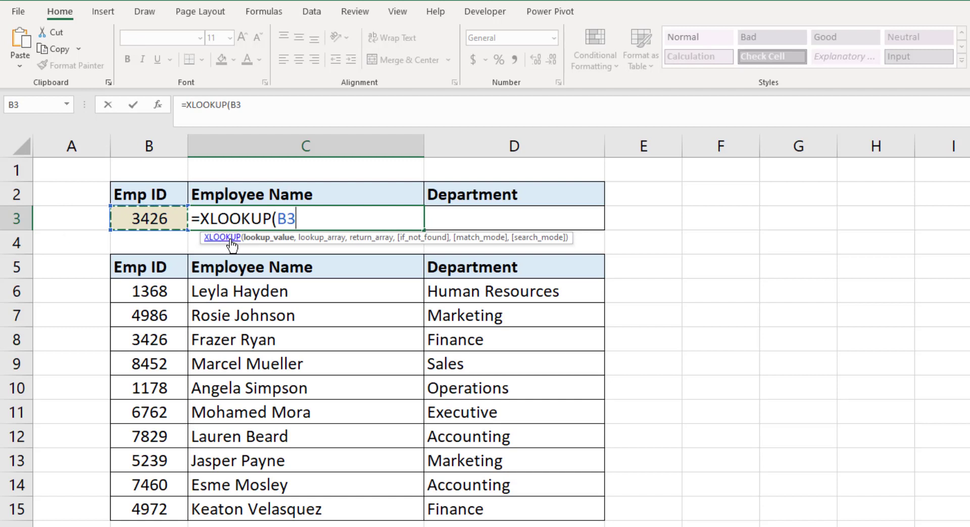
{"action": "key", "text": "F4"}
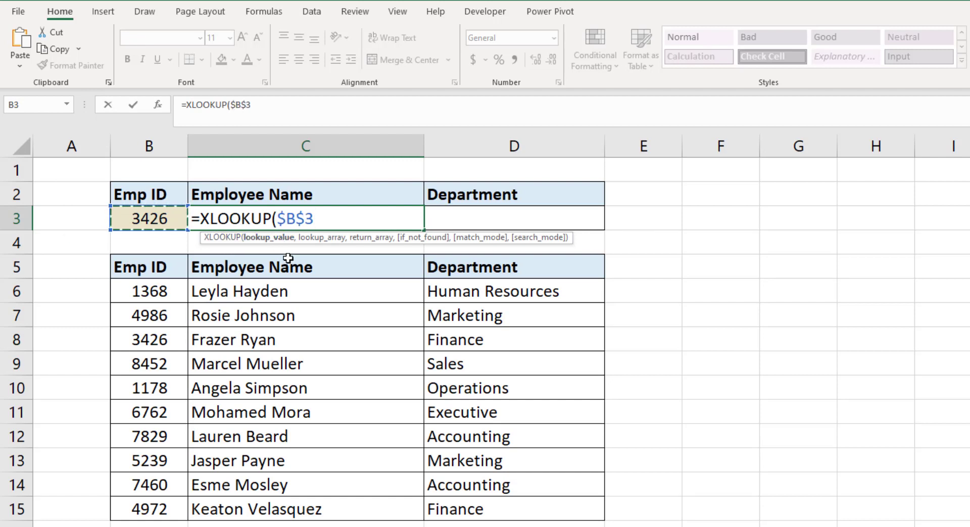
{"action": "type", "text": ","}
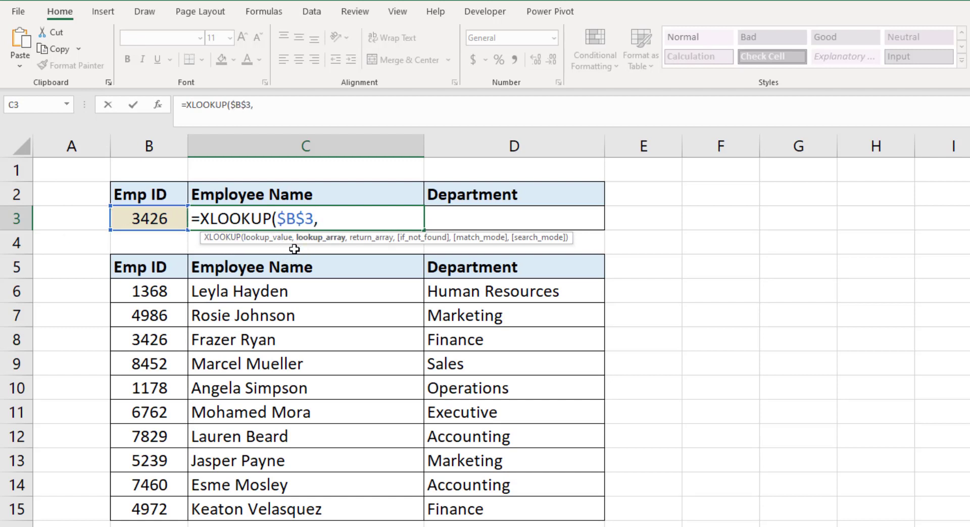
{"action": "left_click_drag", "start_coordinate": [174, 286], "coordinate": [150, 508]}
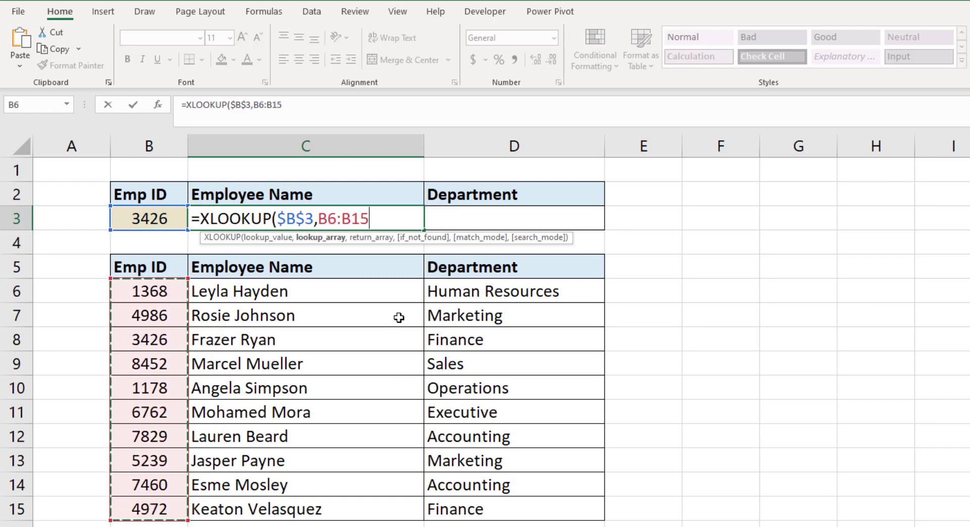
{"action": "key", "text": "F4"}
{"action": "type", "text": ","}
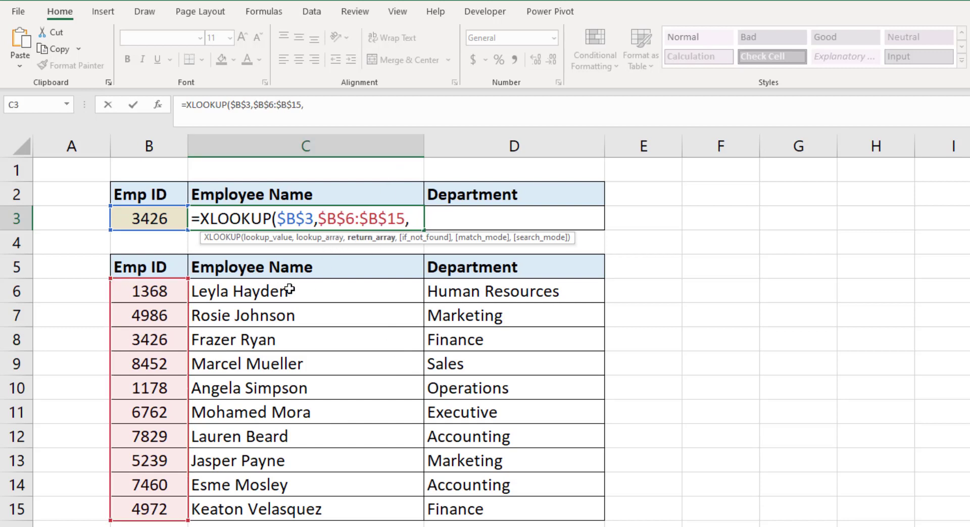
{"action": "left_click_drag", "start_coordinate": [283, 291], "coordinate": [259, 507]}
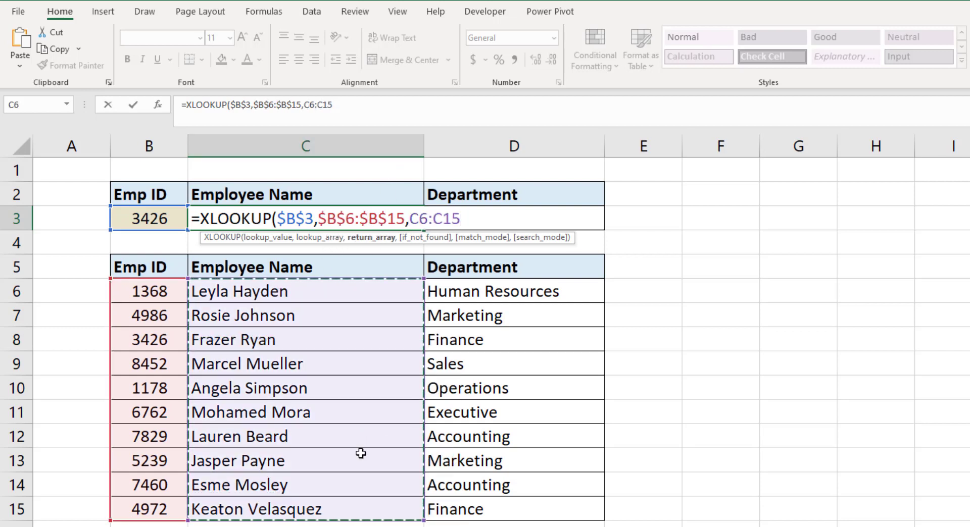
{"action": "type", "text": ")"}
{"action": "key", "text": "Return"}
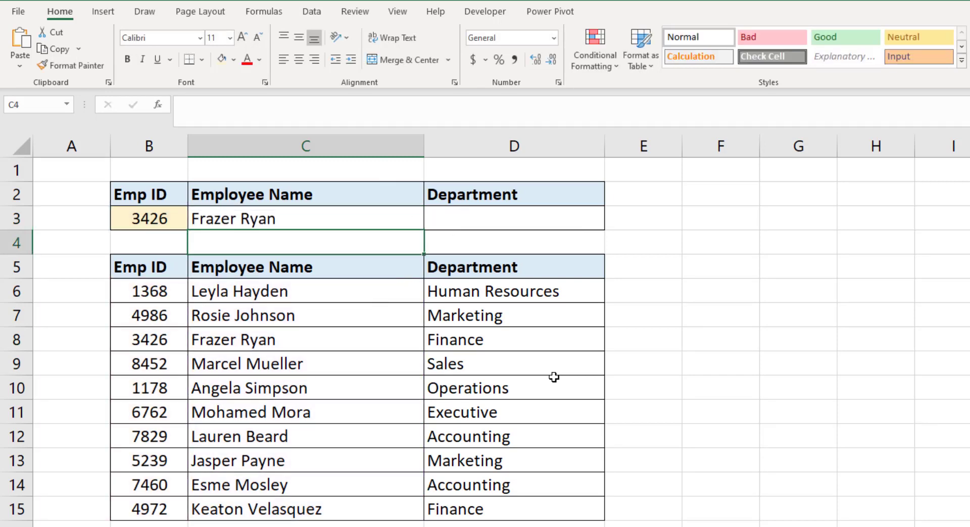
Fill the XLOOKUP formula from C3 across to D3 and check the references in the Department formula
{"action": "key", "text": "Up"}
{"action": "key", "text": "shift+Right"}
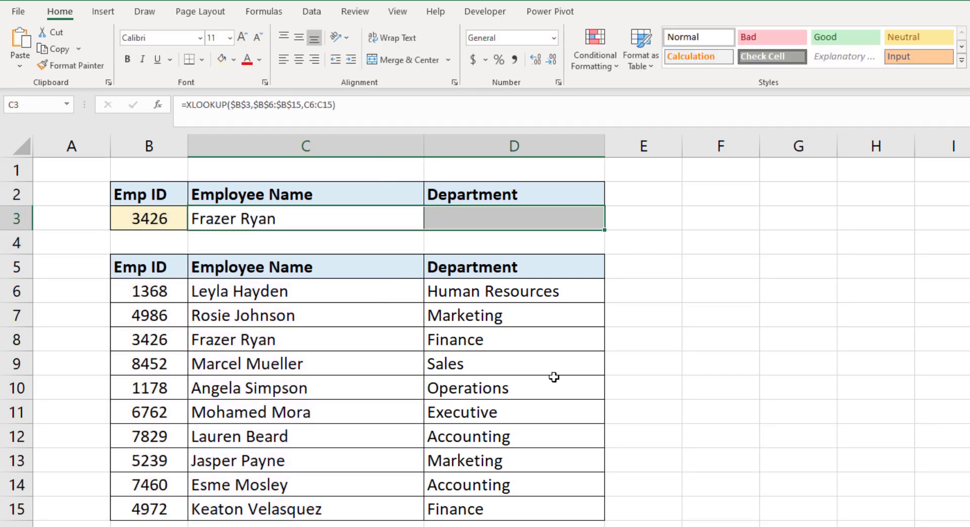
{"action": "key", "text": "ctrl+r"}
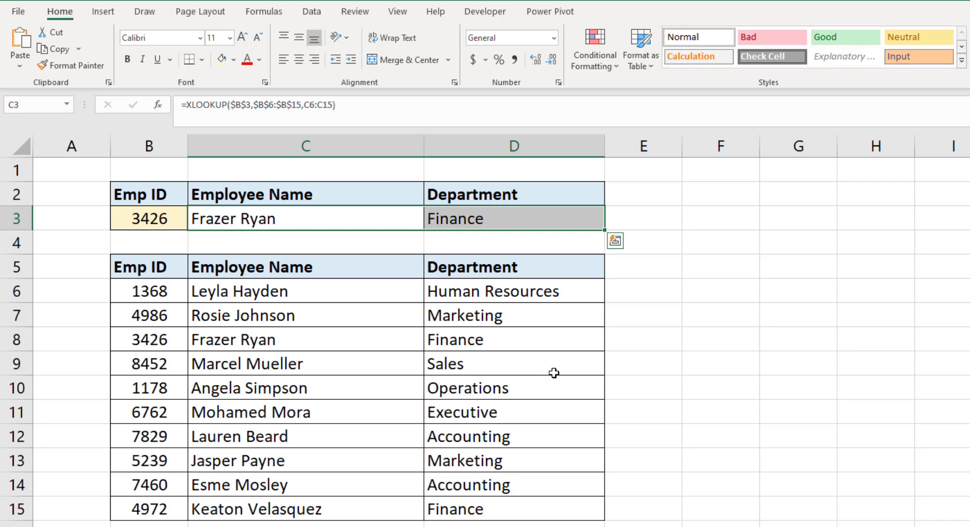
{"action": "double_click", "coordinate": [508, 212]}
{"action": "key", "text": "Escape"}
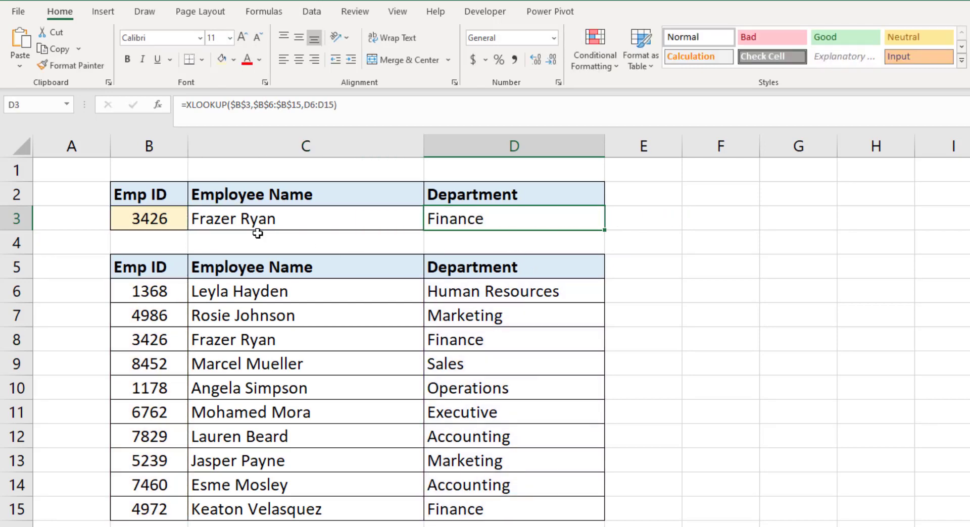
Change the employee ID in B3 to the one from table row 10 and review the returned name, department and ID column
{"action": "left_click", "coordinate": [145, 218]}
{"action": "type", "text": "1178"}
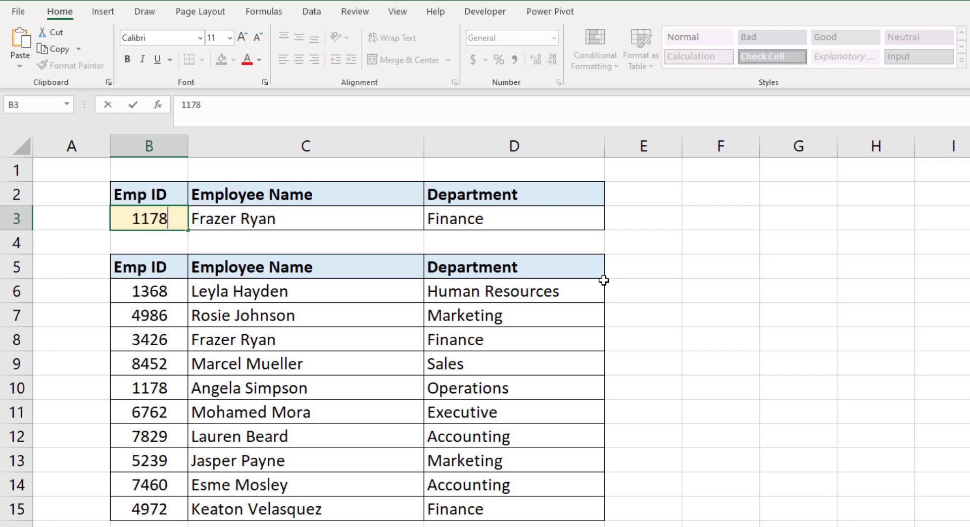
{"action": "key", "text": "Return"}
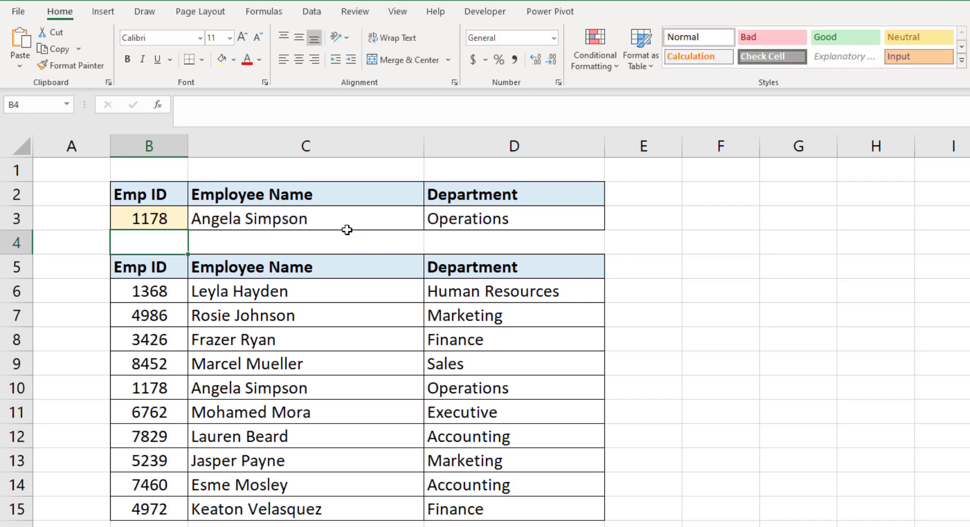
{"action": "left_click_drag", "start_coordinate": [346, 222], "coordinate": [516, 220]}
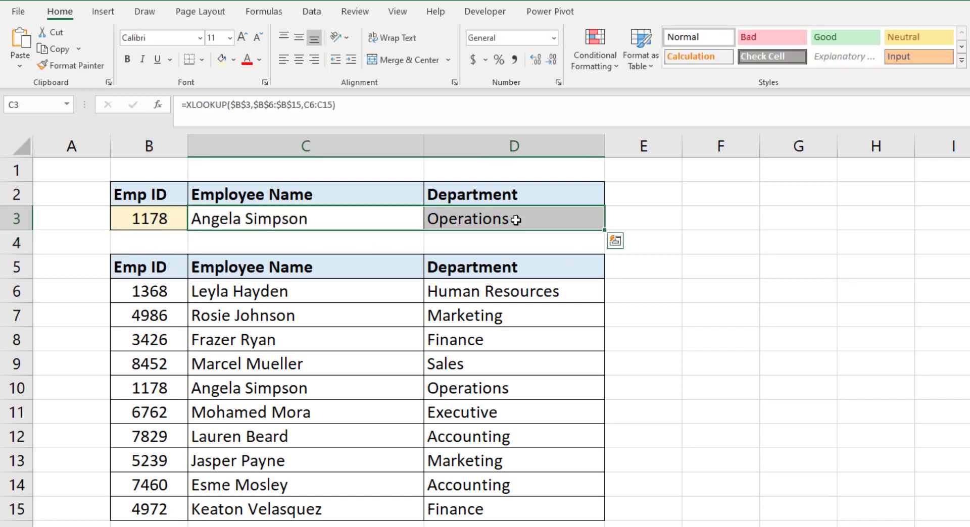
{"action": "left_click", "coordinate": [487, 240]}
{"action": "left_click_drag", "start_coordinate": [142, 292], "coordinate": [127, 519]}
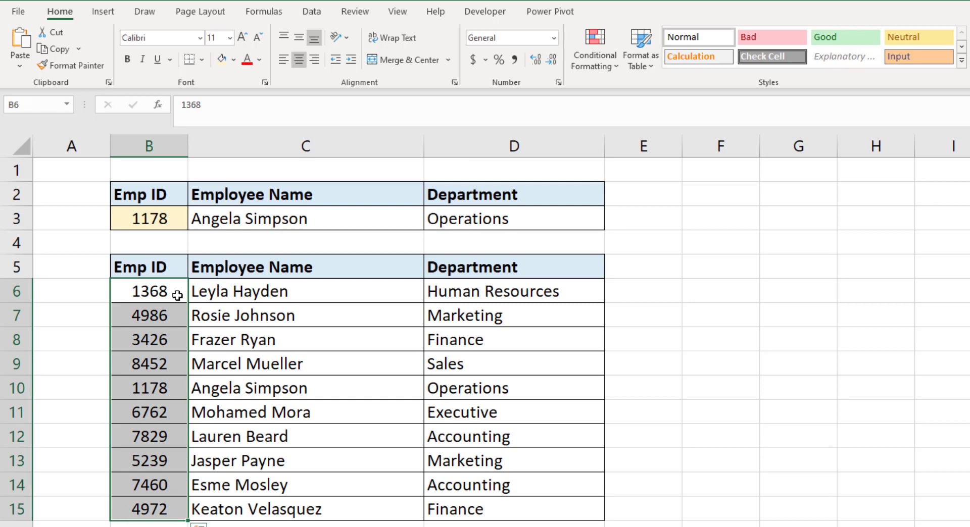
Add list data validation to lookup cell B3 with the employee ID range =$B$6:$B$15 as its source
{"action": "left_click", "coordinate": [159, 219]}
{"action": "left_click", "coordinate": [316, 19]}
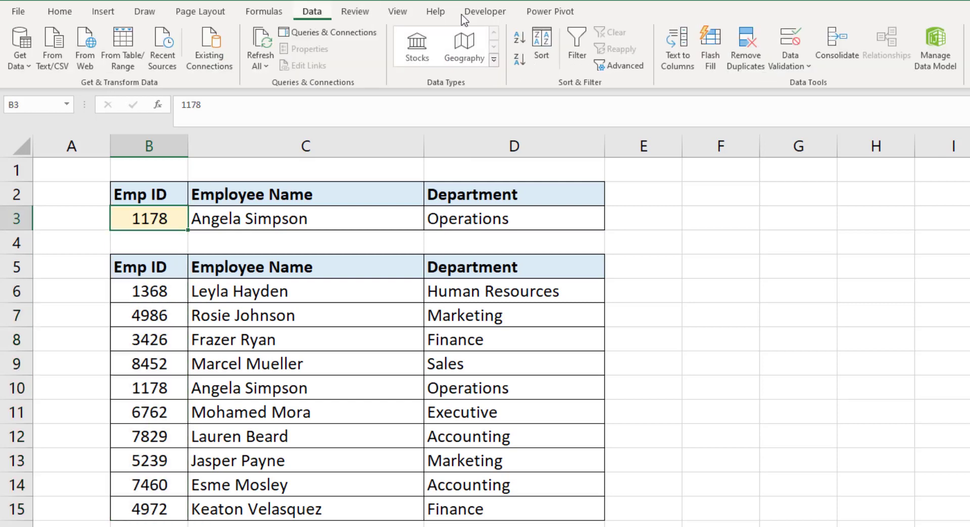
{"action": "left_click", "coordinate": [790, 65]}
{"action": "left_click", "coordinate": [809, 81]}
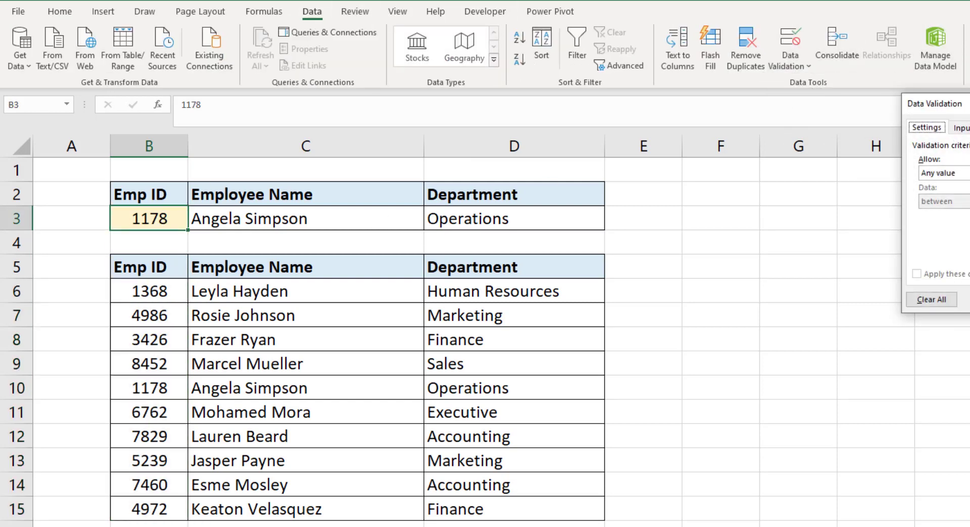
{"action": "left_click", "coordinate": [950, 173]}
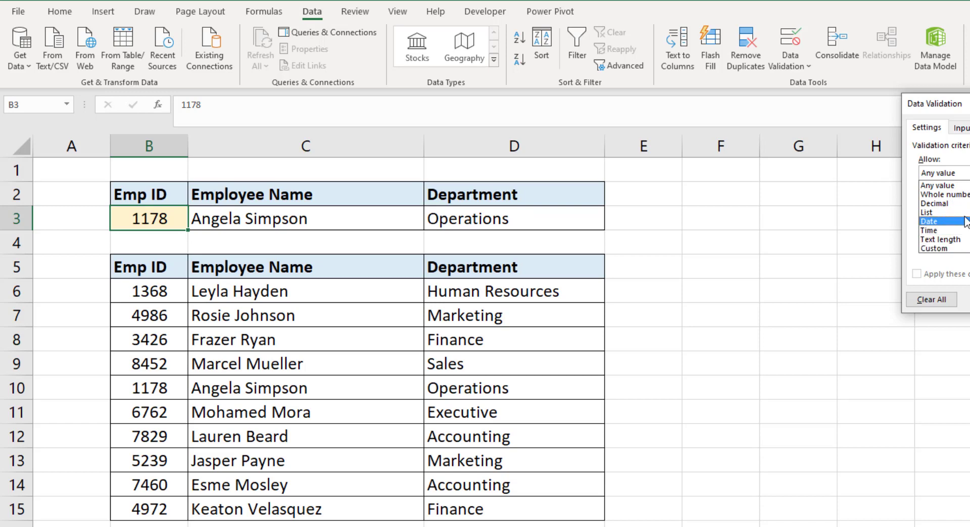
{"action": "left_click", "coordinate": [959, 213]}
{"action": "left_click", "coordinate": [942, 229]}
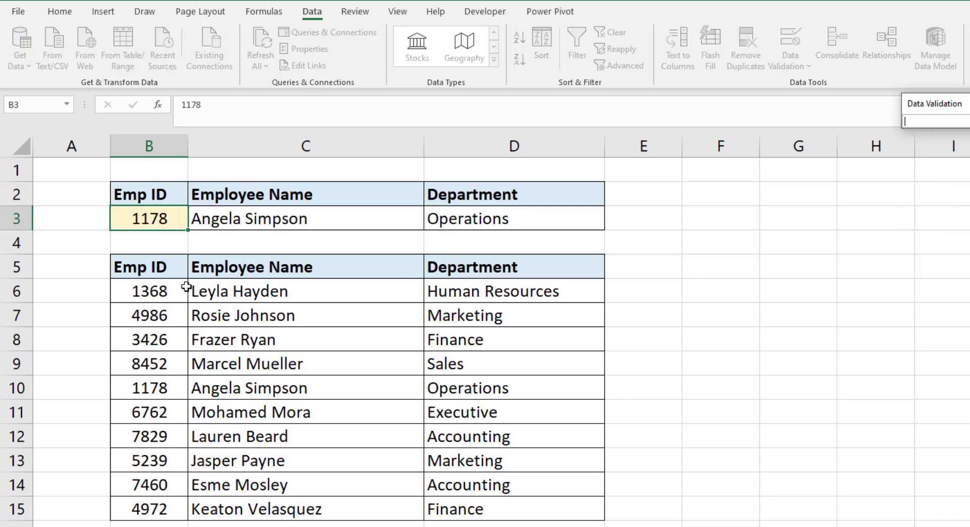
{"action": "left_click_drag", "start_coordinate": [149, 290], "coordinate": [127, 514]}
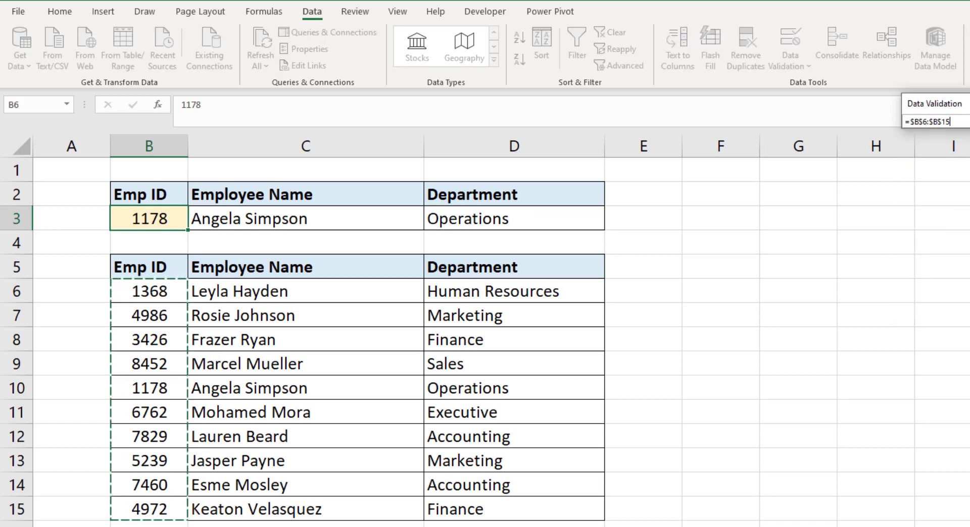
{"action": "left_click", "coordinate": [969, 122]}
{"action": "key", "text": "Return"}
{"action": "left_click", "coordinate": [927, 319]}
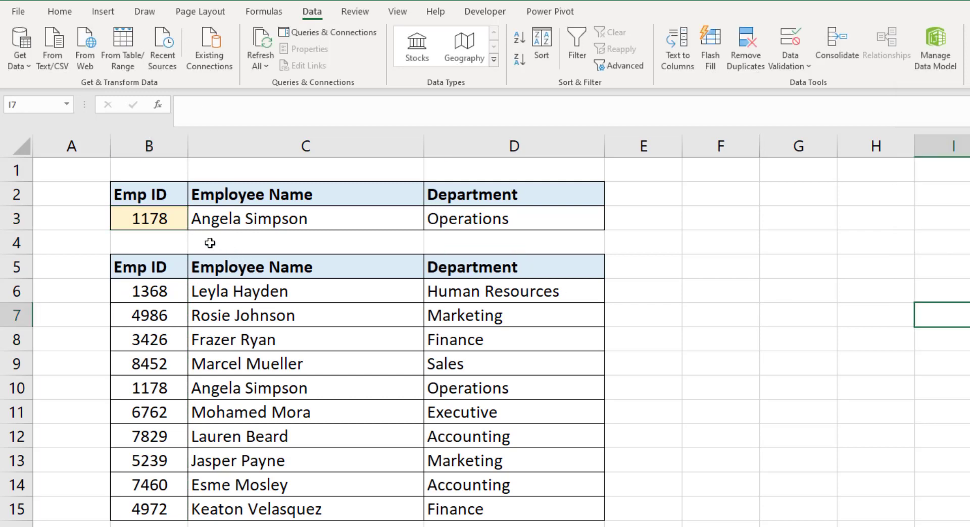
Test the drop-down in B3 by choosing the employee IDs from table rows 8, 9 and 15 in turn
{"action": "left_click", "coordinate": [182, 217]}
{"action": "left_click", "coordinate": [194, 222]}
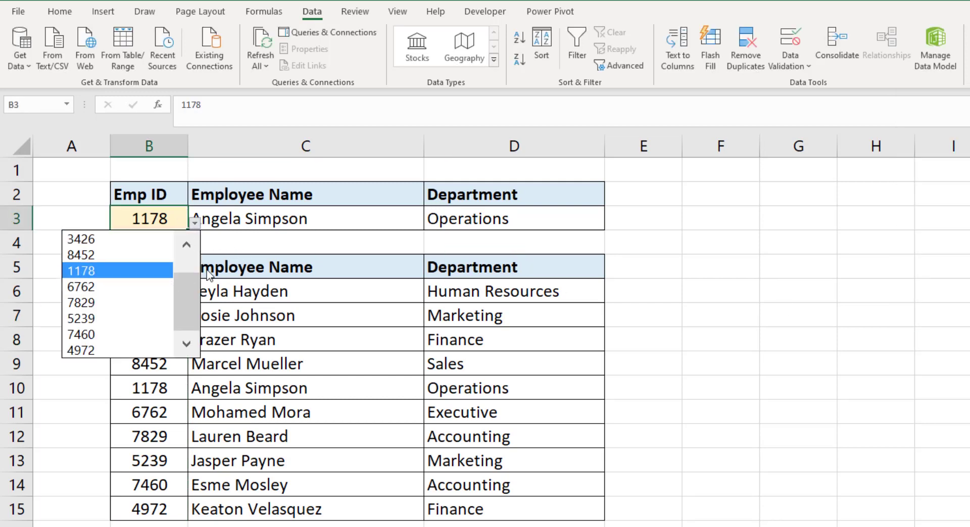
{"action": "scroll", "coordinate": [191, 298], "scroll_direction": "up", "scroll_amount": 2}
{"action": "left_click", "coordinate": [89, 271]}
{"action": "left_click", "coordinate": [194, 221]}
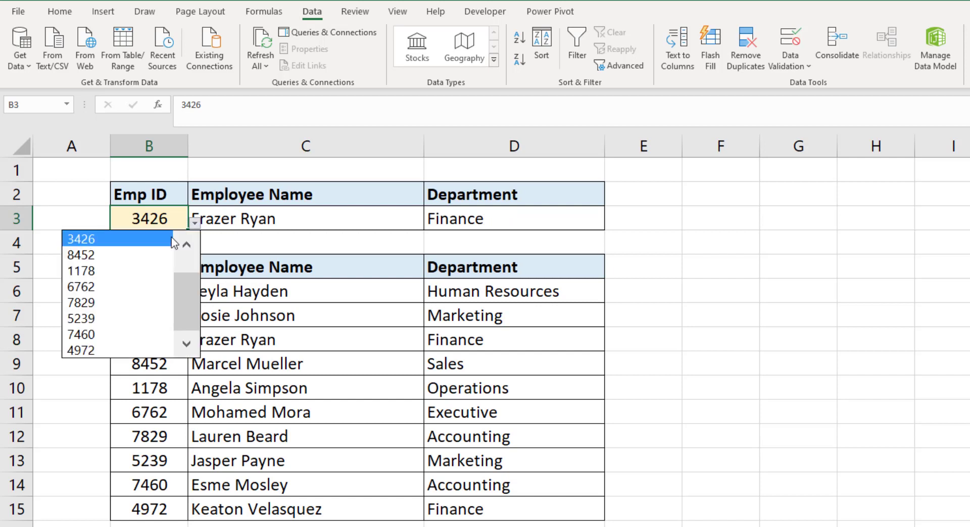
{"action": "left_click", "coordinate": [124, 252]}
{"action": "left_click", "coordinate": [194, 222]}
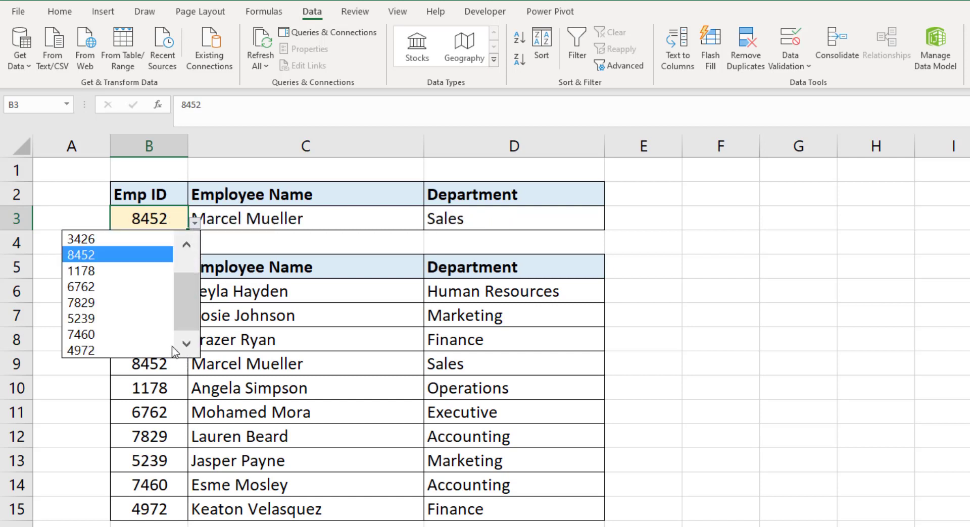
{"action": "left_click", "coordinate": [132, 349]}
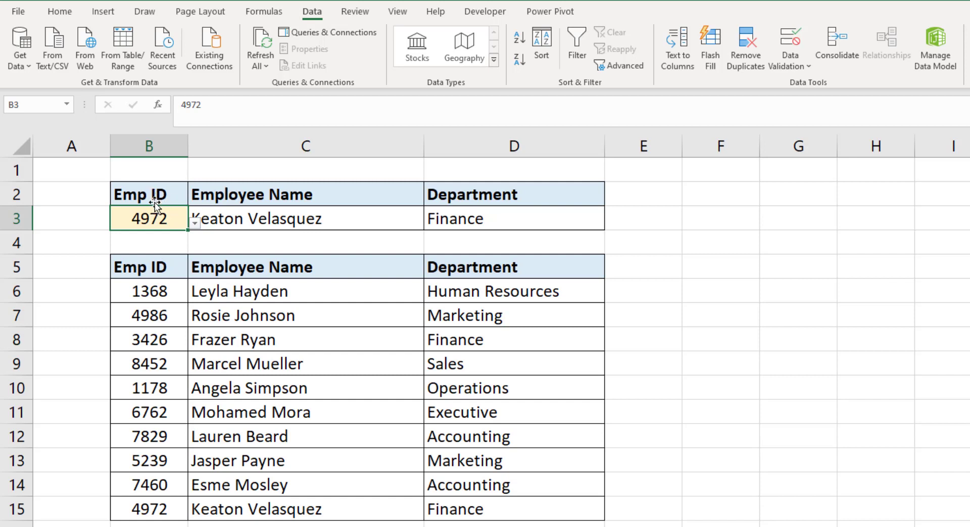
Review the lookup block B2:D3 and check the XLOOKUP formulas behind Employee Name and Department
{"action": "left_click_drag", "start_coordinate": [155, 200], "coordinate": [472, 219]}
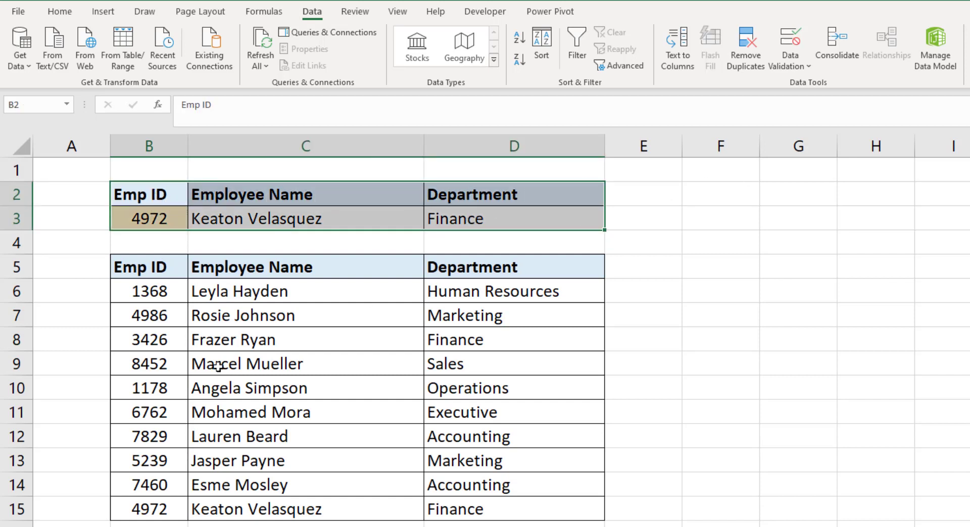
{"action": "left_click", "coordinate": [222, 194]}
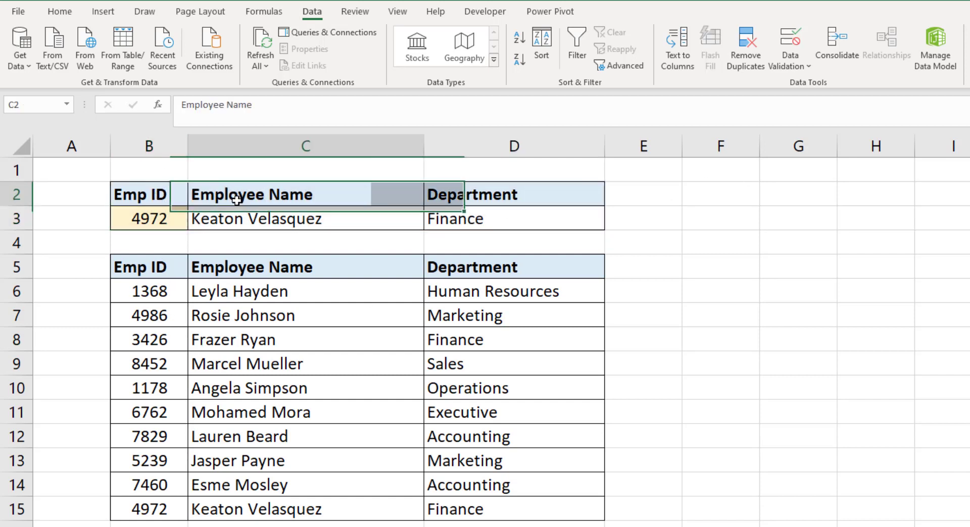
{"action": "left_click", "coordinate": [227, 218]}
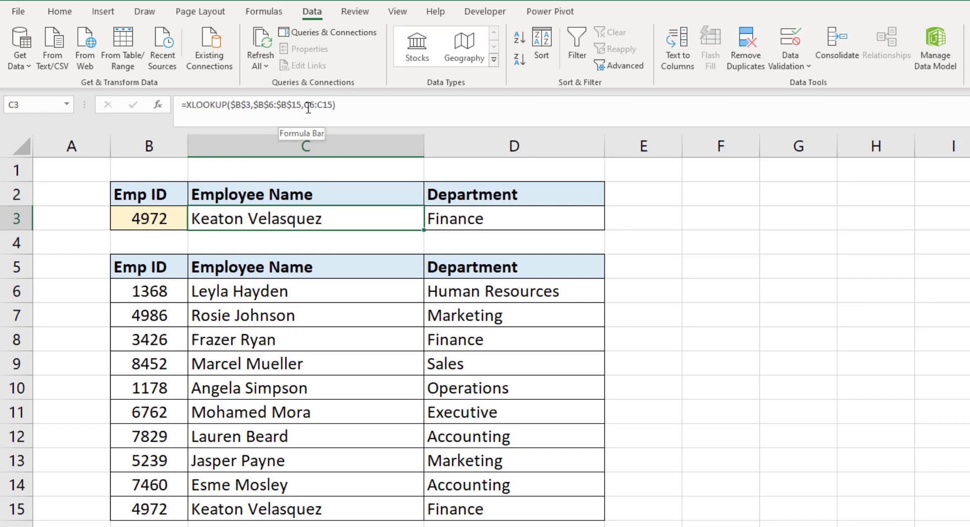
{"action": "key", "text": "Right"}
{"action": "key", "text": "Right"}
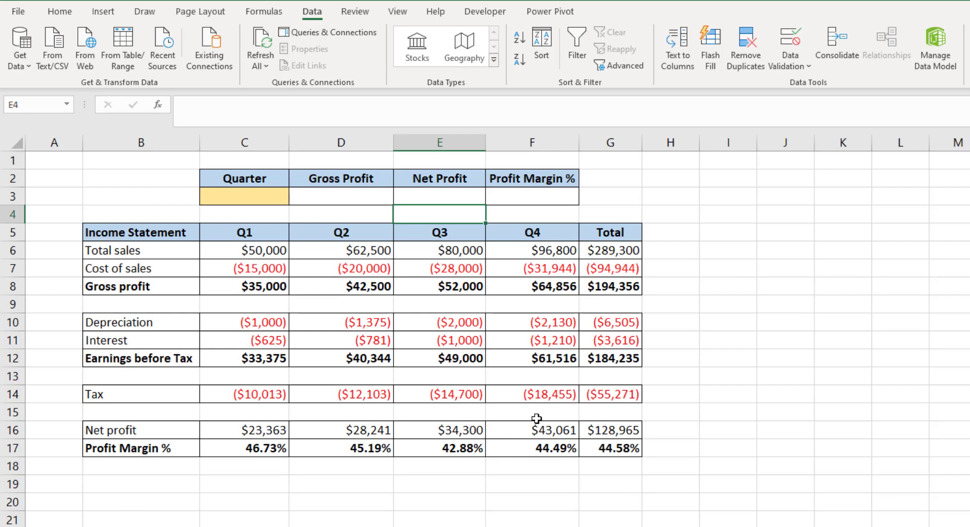
Examine the income statement's quarter headings and its row labels from Total sales to Net profit
{"action": "left_click", "coordinate": [266, 235]}
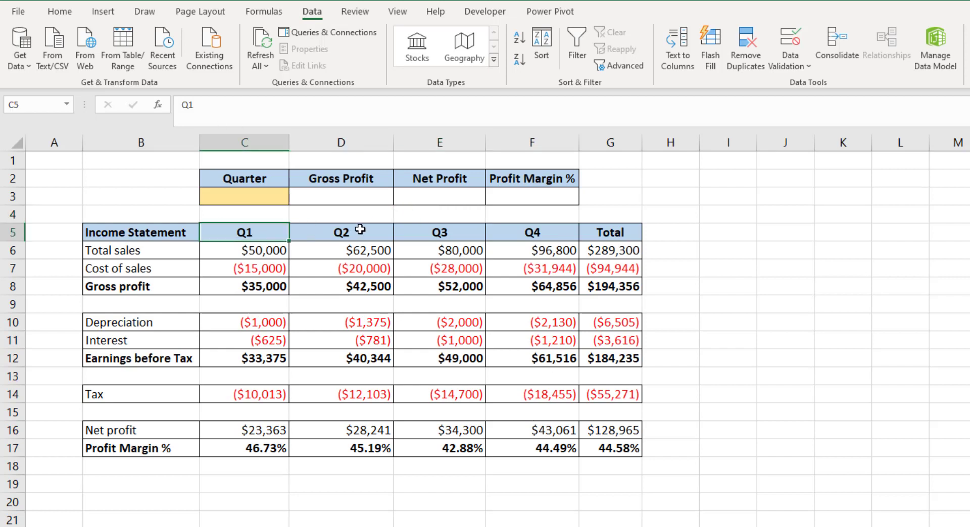
{"action": "left_click", "coordinate": [470, 230]}
{"action": "left_click", "coordinate": [565, 230]}
{"action": "left_click", "coordinate": [645, 256]}
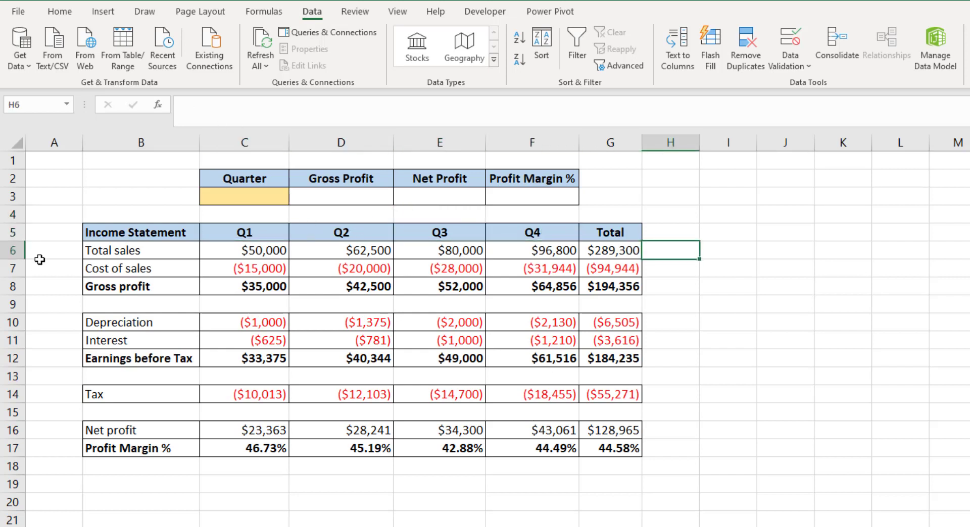
{"action": "left_click_drag", "start_coordinate": [104, 249], "coordinate": [110, 274]}
{"action": "left_click", "coordinate": [114, 287]}
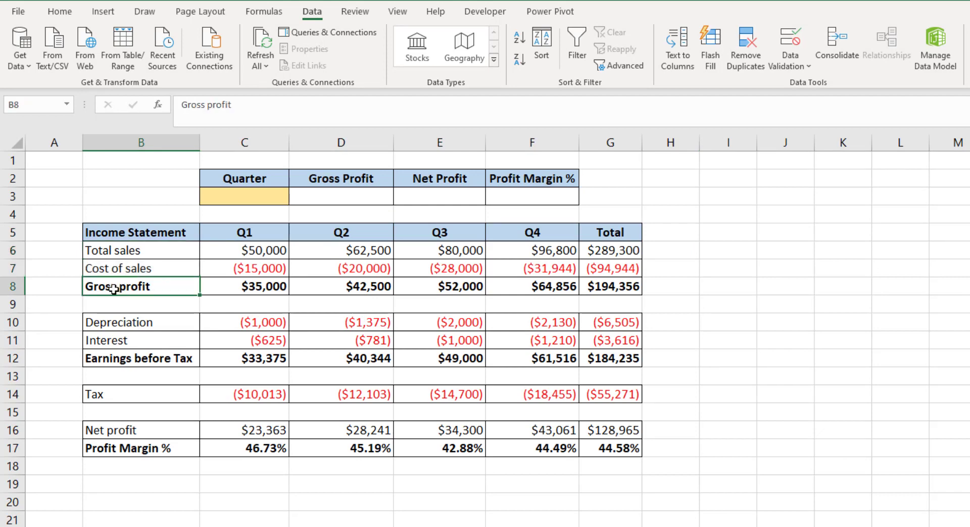
{"action": "left_click", "coordinate": [133, 324]}
{"action": "left_click", "coordinate": [135, 342]}
{"action": "left_click", "coordinate": [140, 360]}
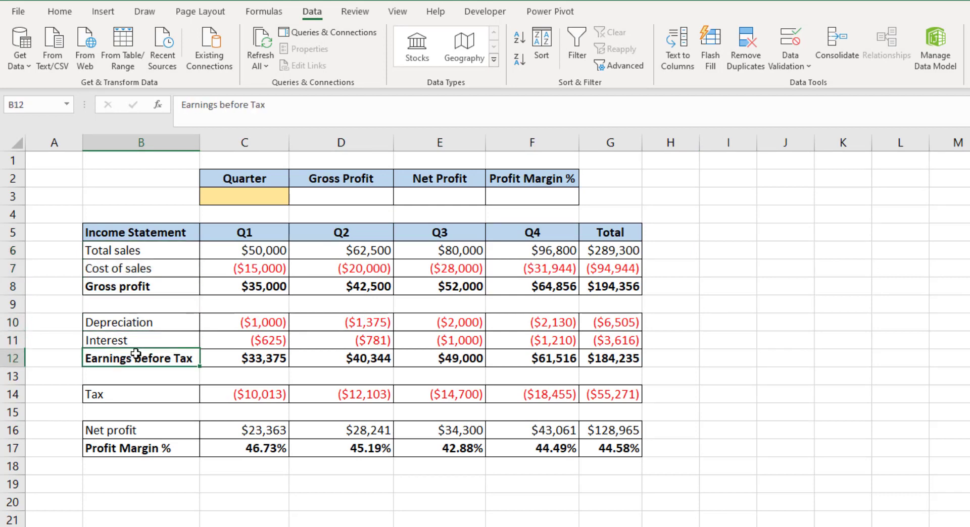
{"action": "left_click", "coordinate": [147, 400]}
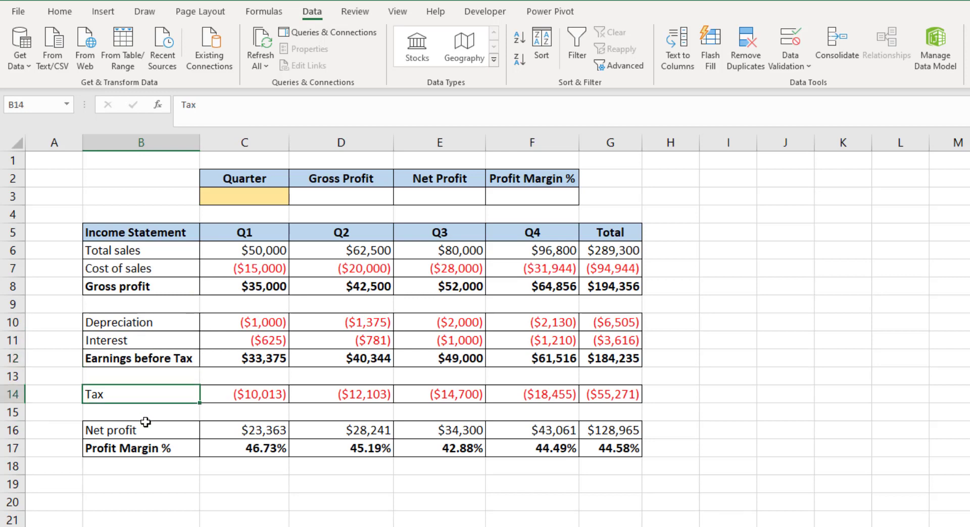
{"action": "left_click", "coordinate": [146, 430]}
Inspect the Q1 formulas for Net profit, Profit Margin % and Gross profit in the income statement
{"action": "left_click", "coordinate": [282, 436]}
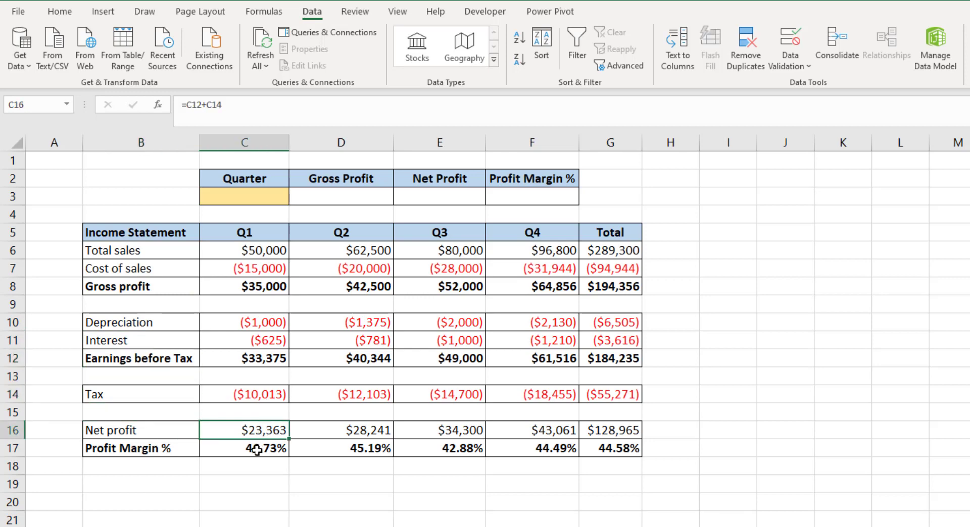
{"action": "left_click", "coordinate": [239, 258]}
{"action": "left_click", "coordinate": [263, 448]}
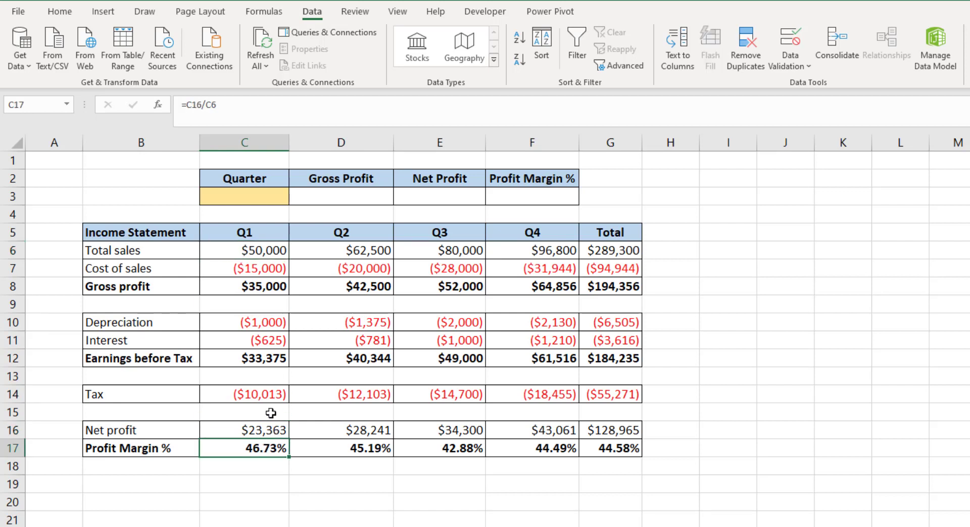
{"action": "left_click", "coordinate": [257, 285]}
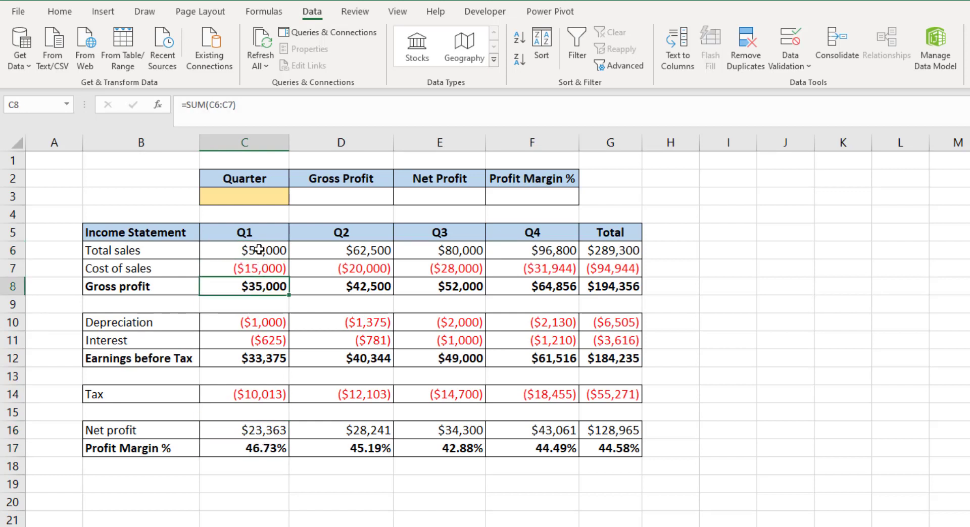
Enter Q2 as the lookup quarter in C3
{"action": "left_click", "coordinate": [261, 196]}
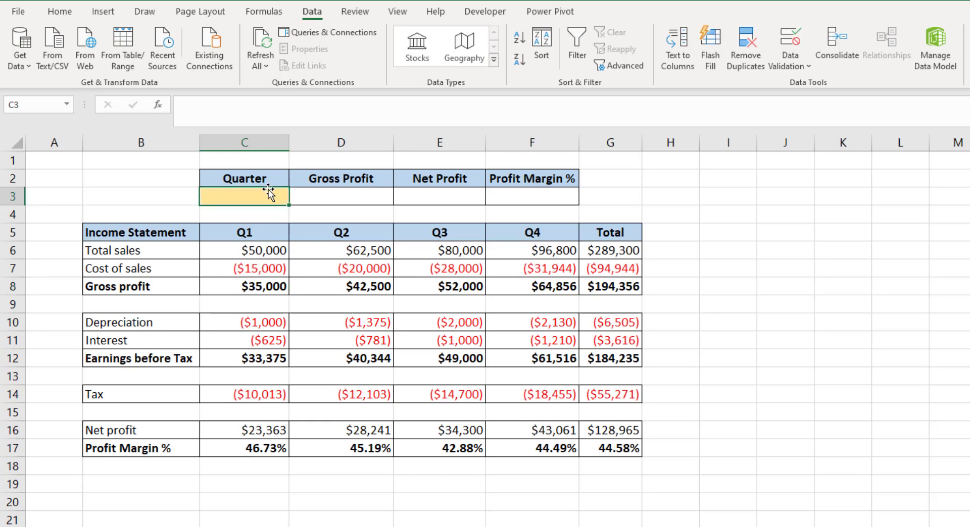
{"action": "type", "text": "Q2"}
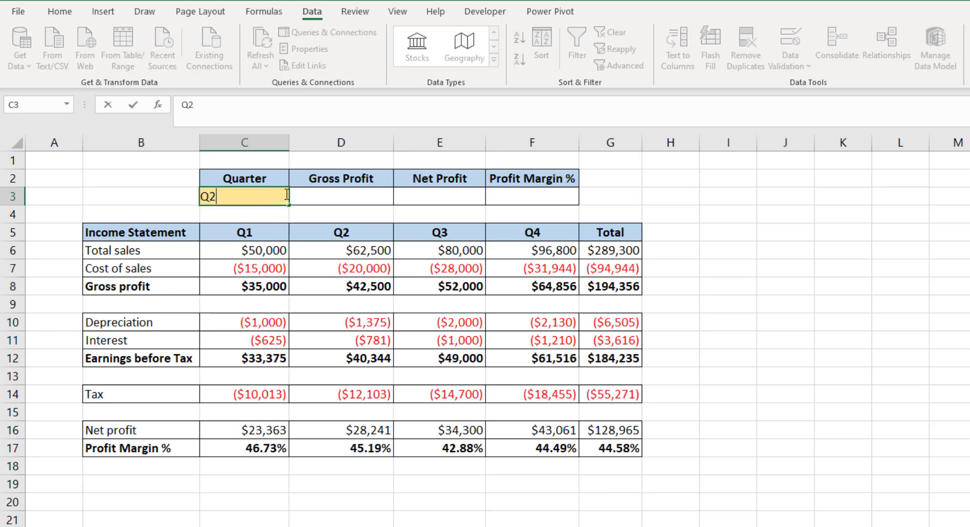
{"action": "left_click", "coordinate": [331, 217]}
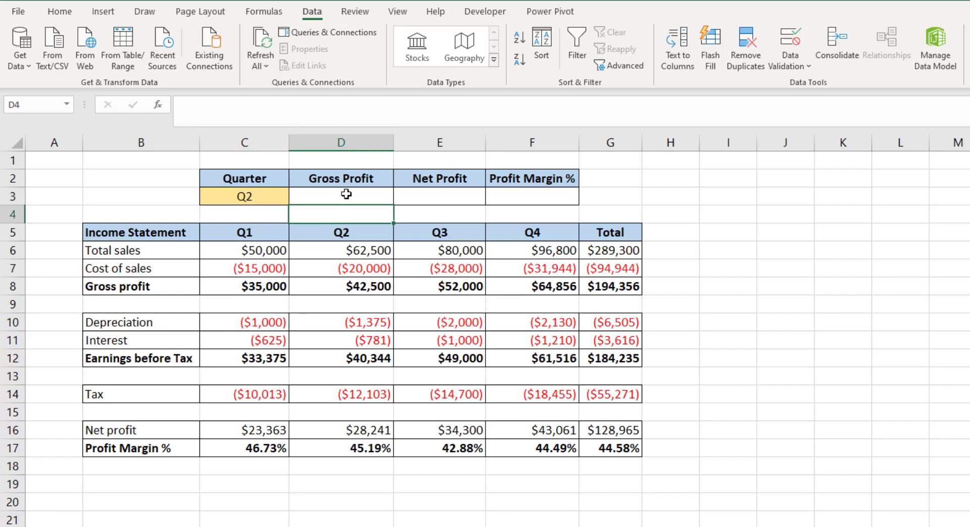
Examine the empty result cells D3:F3, the Q2 heading and the row labels B6:B17 involved in the two-way lookup
{"action": "left_click_drag", "start_coordinate": [346, 197], "coordinate": [443, 202]}
{"action": "left_click", "coordinate": [443, 202]}
{"action": "left_click", "coordinate": [546, 198]}
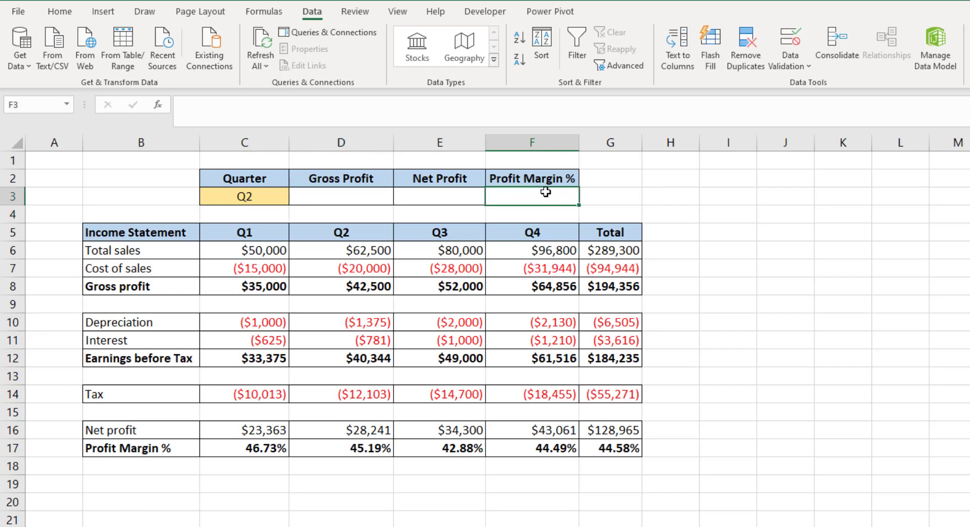
{"action": "left_click_drag", "start_coordinate": [362, 190], "coordinate": [538, 200]}
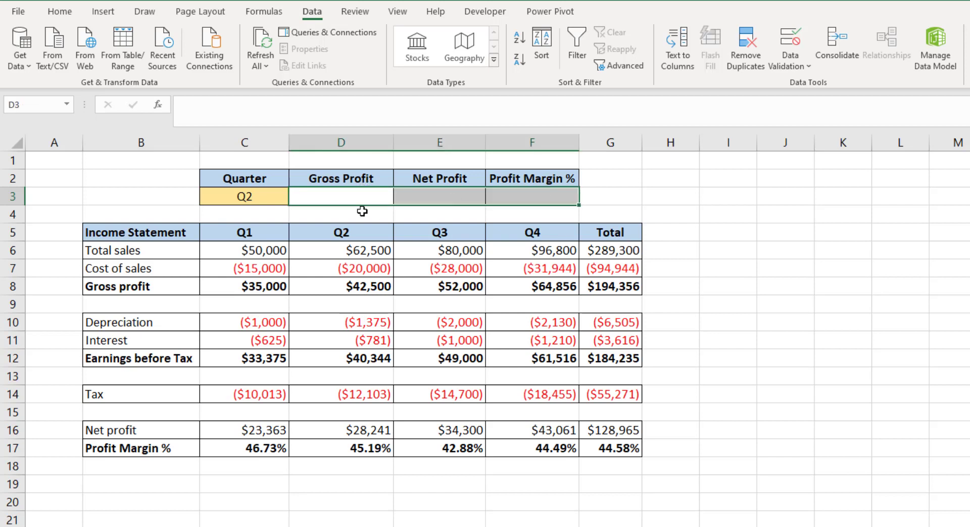
{"action": "left_click", "coordinate": [350, 235]}
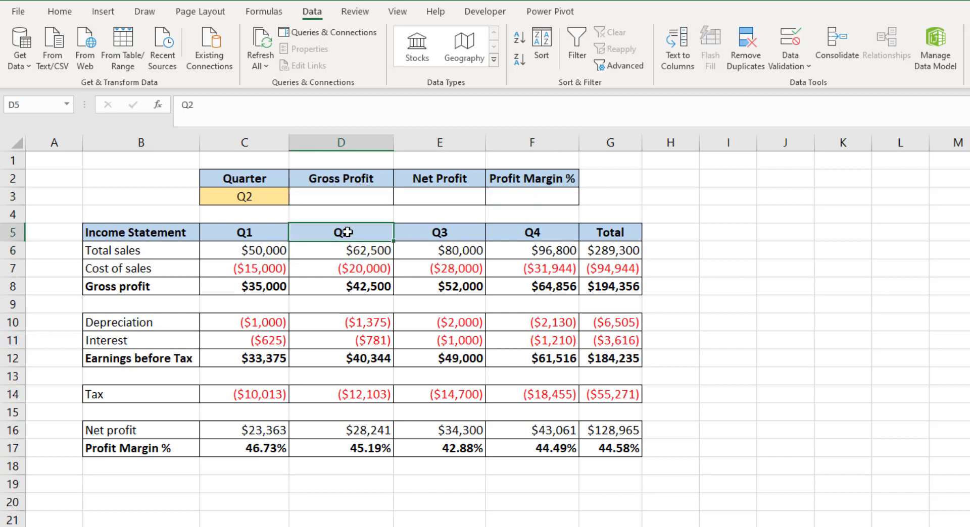
{"action": "left_click", "coordinate": [348, 198]}
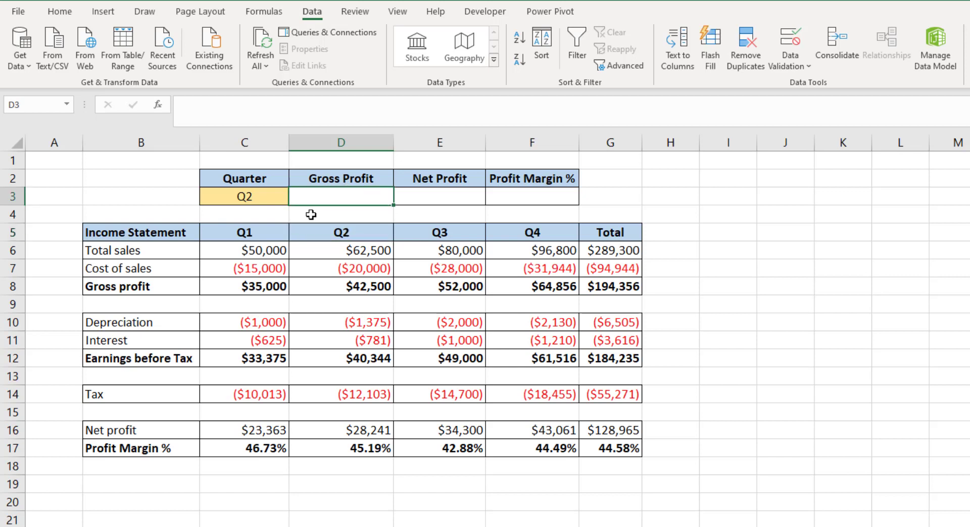
{"action": "left_click_drag", "start_coordinate": [166, 244], "coordinate": [167, 446]}
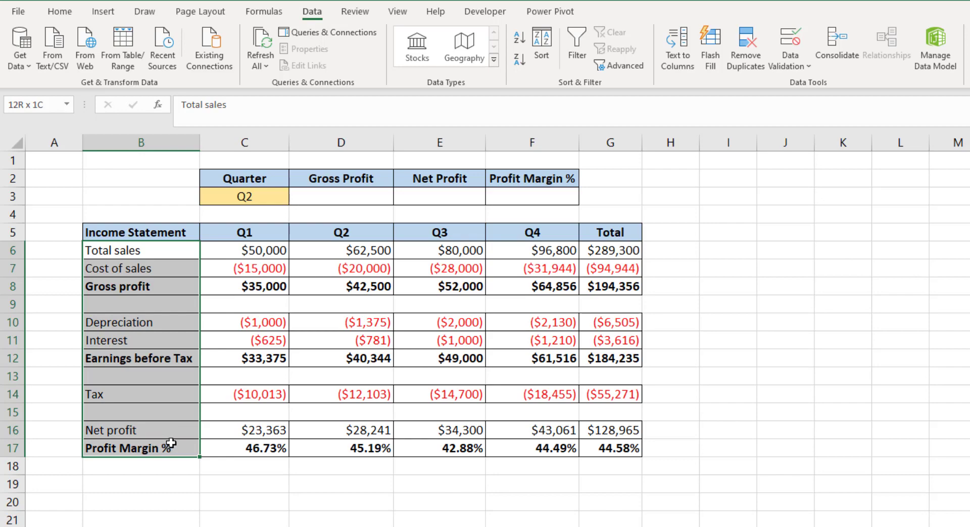
{"action": "left_click_drag", "start_coordinate": [171, 444], "coordinate": [171, 444]}
Start an XLOOKUP formula in D3 with lookup value D2 and the absolute lookup array $B$6:$B$17
{"action": "left_click", "coordinate": [371, 197]}
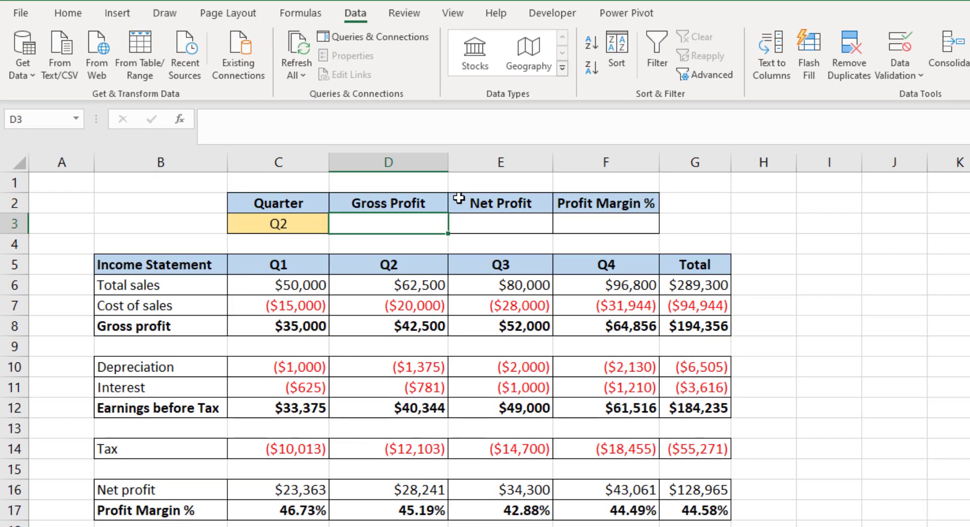
{"action": "type", "text": "=xl"}
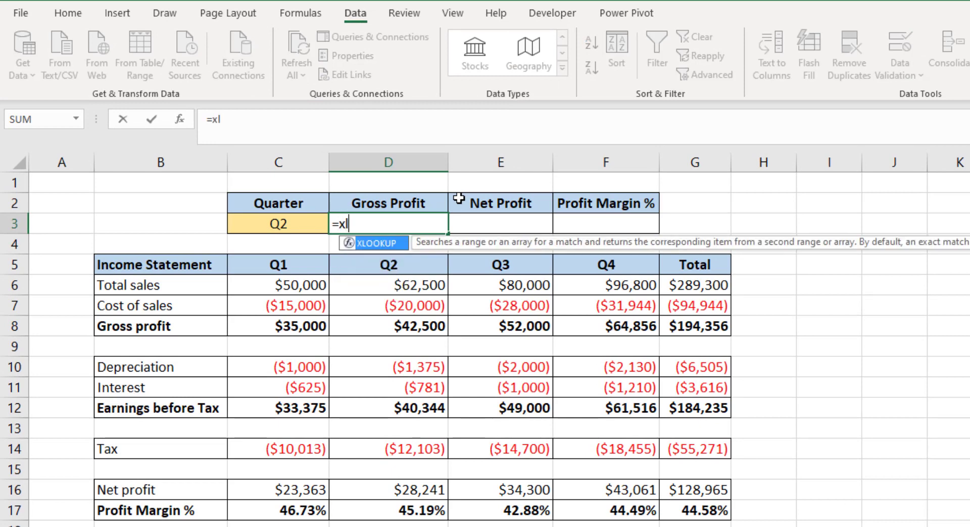
{"action": "key", "text": "Tab"}
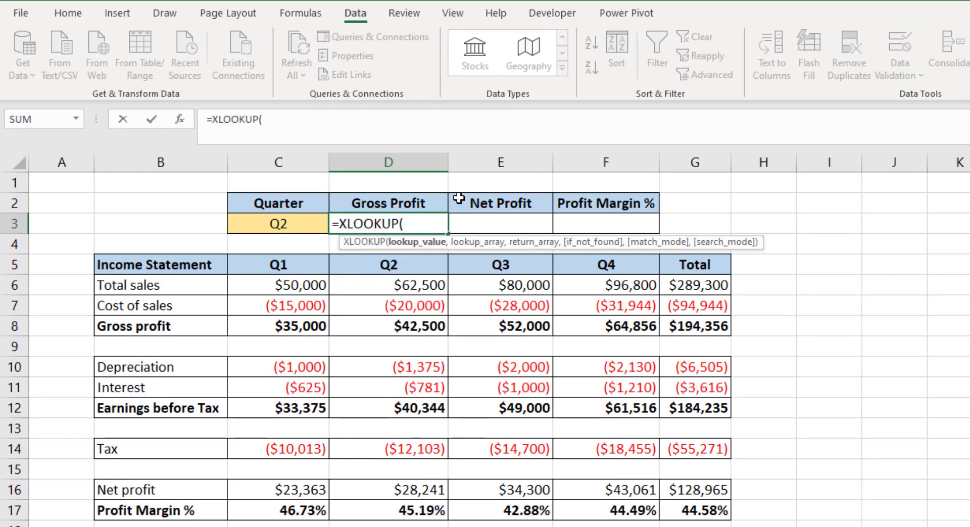
{"action": "left_click", "coordinate": [407, 200]}
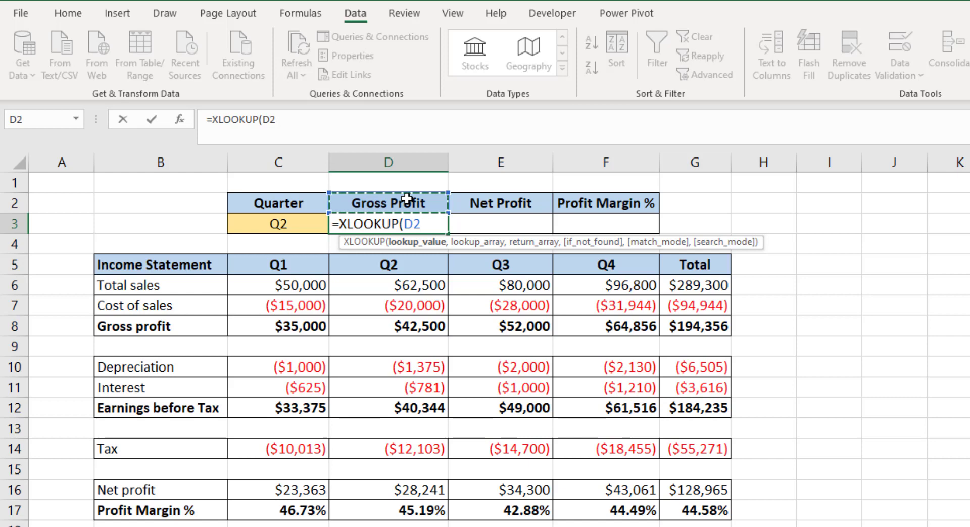
{"action": "type", "text": ","}
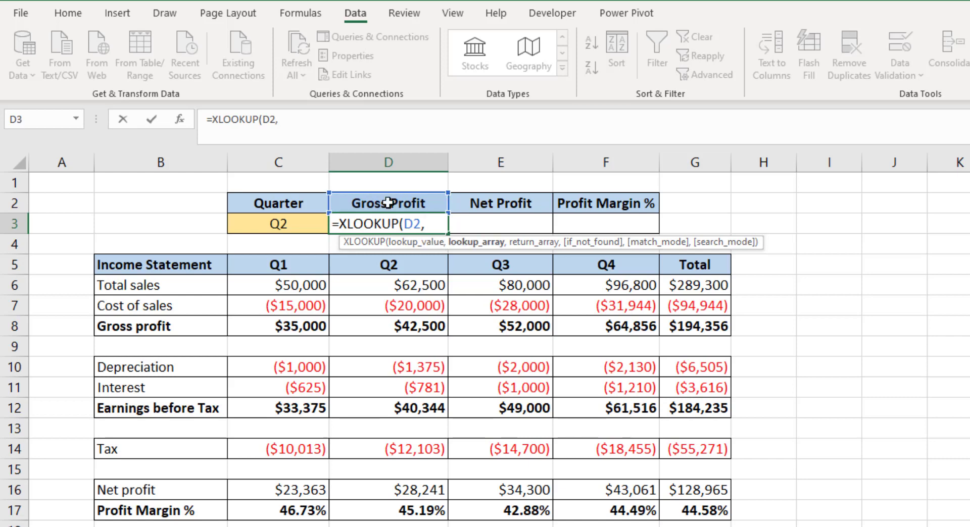
{"action": "left_click_drag", "start_coordinate": [182, 289], "coordinate": [163, 511]}
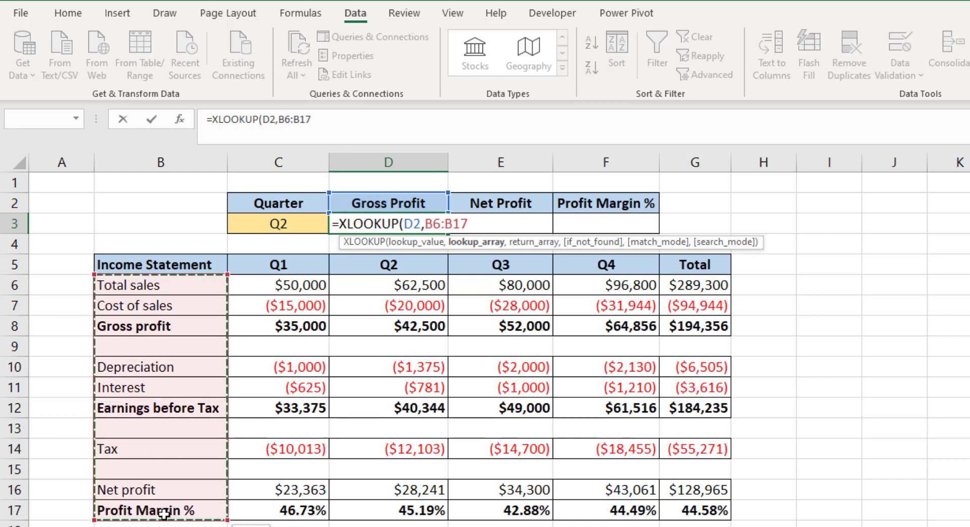
{"action": "key", "text": "F4"}
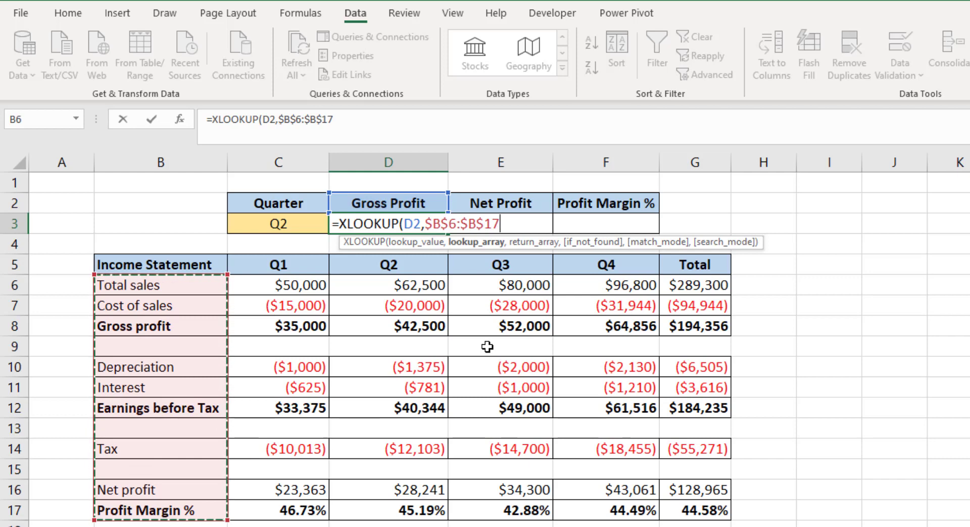
{"action": "type", "text": ","}
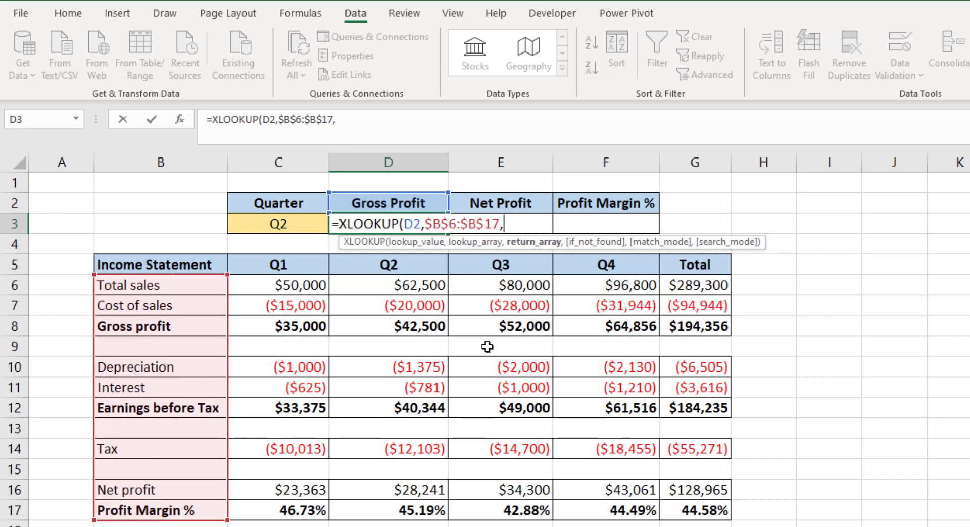
Nest a second XLOOKUP as the return array, looking up $C$3 in the quarter headings $C$5:$F$5
{"action": "type", "text": "xlo"}
{"action": "key", "text": "Tab"}
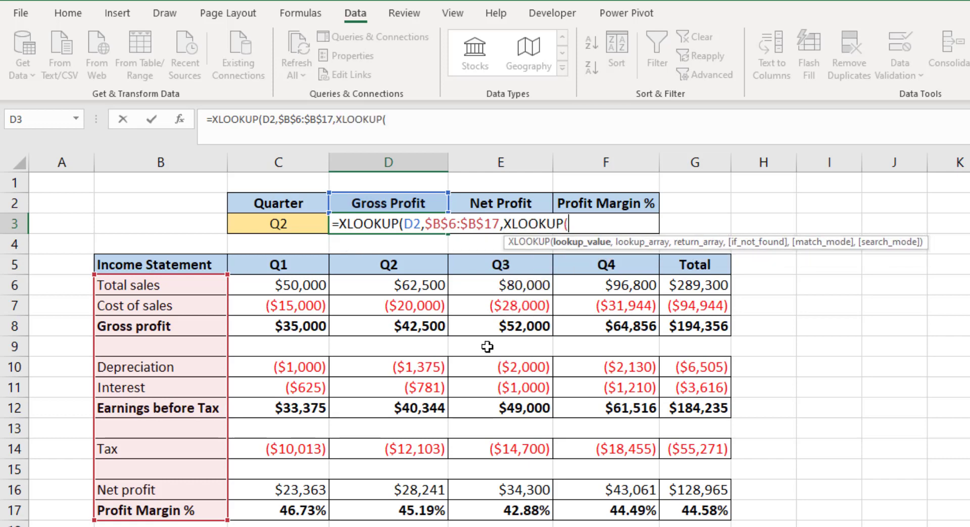
{"action": "left_click", "coordinate": [304, 224]}
{"action": "key", "text": "F4"}
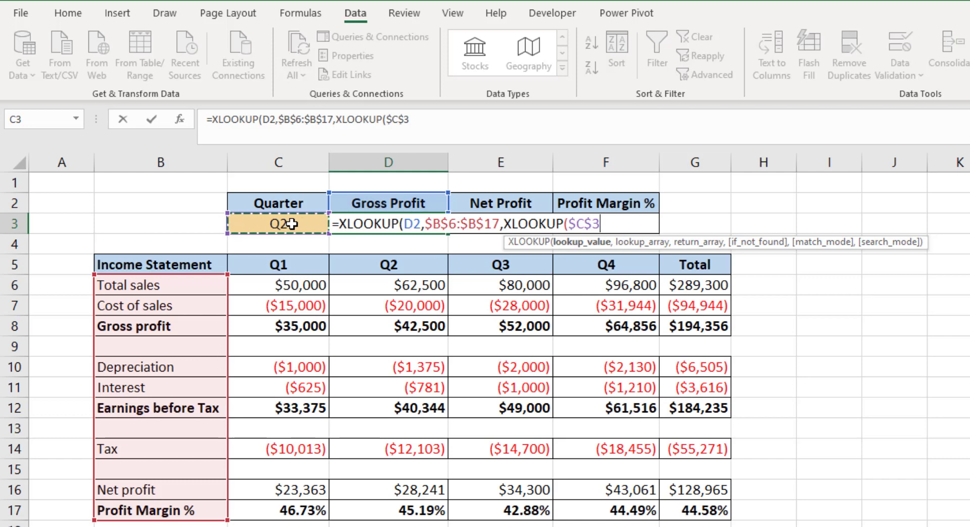
{"action": "type", "text": ","}
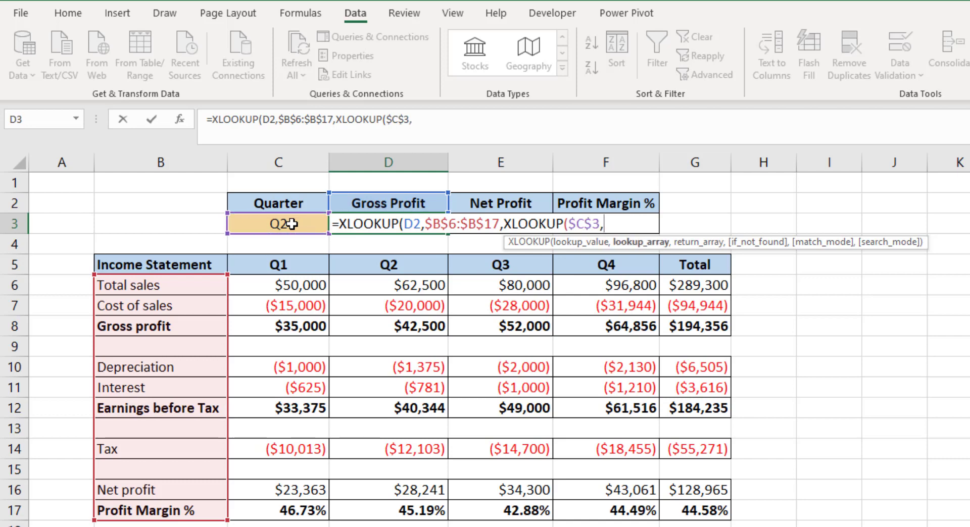
{"action": "left_click", "coordinate": [297, 264]}
{"action": "left_click_drag", "start_coordinate": [419, 265], "coordinate": [613, 265]}
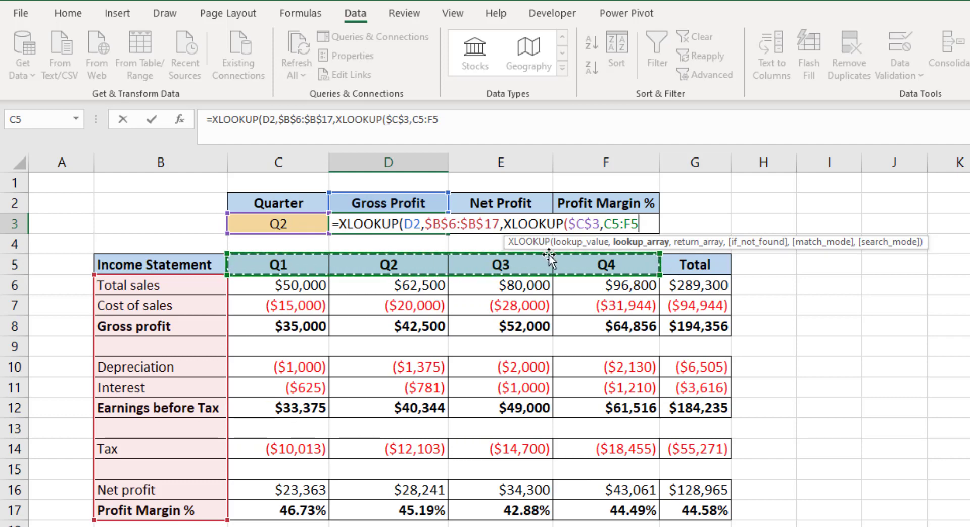
{"action": "key", "text": "F4"}
{"action": "type", "text": ","}
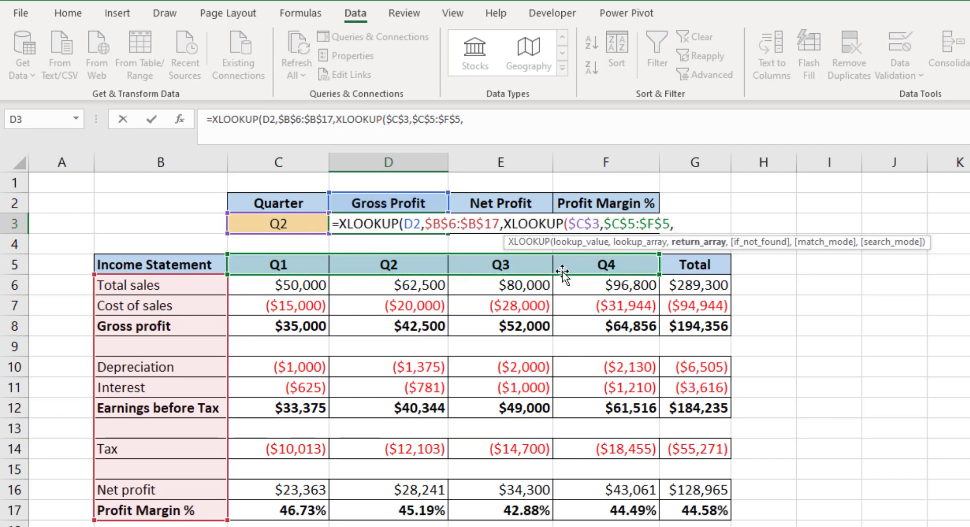
Give the nested XLOOKUP the absolute return array $C$6:$F$17 and complete the Gross Profit formula
{"action": "left_click_drag", "start_coordinate": [298, 286], "coordinate": [607, 511]}
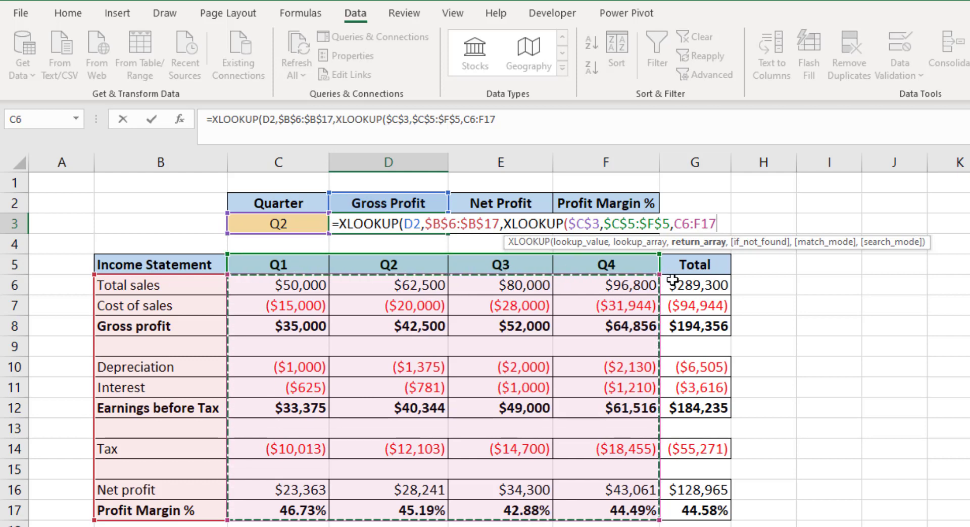
{"action": "key", "text": "F4"}
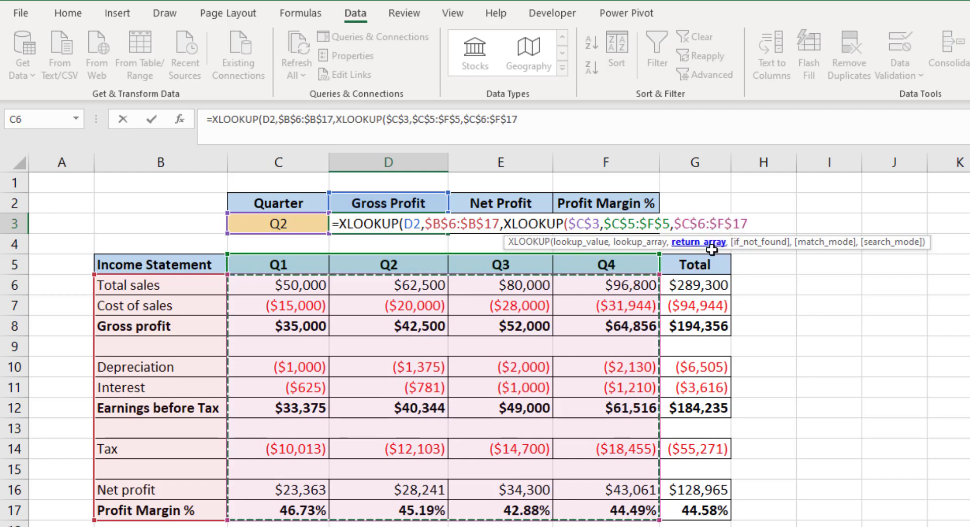
{"action": "type", "text": "))"}
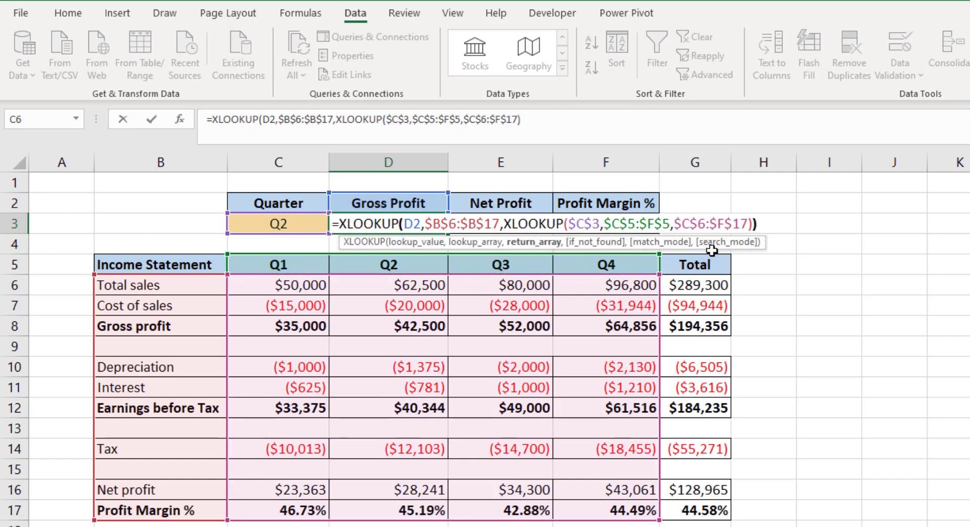
{"action": "key", "text": "Return"}
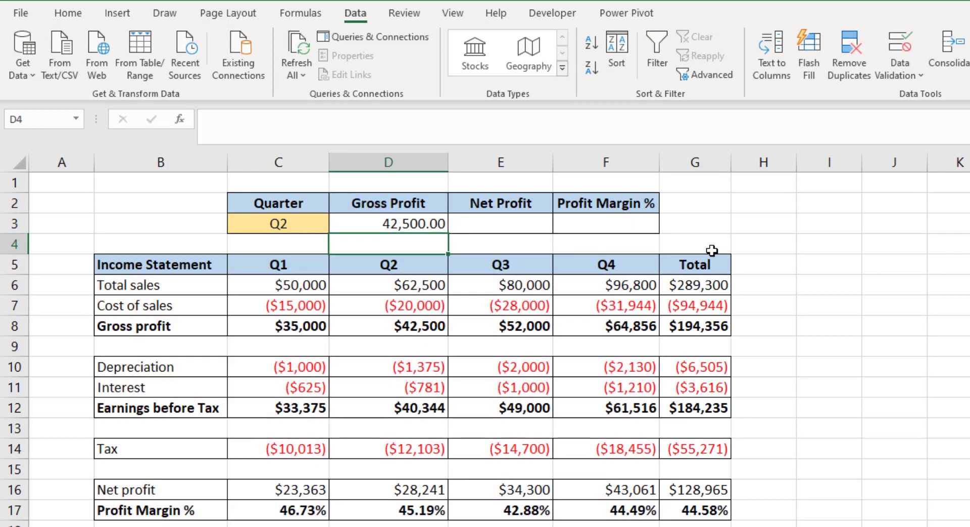
Fill the D3 formula across to Net Profit and Profit Margin % in E3:F3 and check the formula in E3
{"action": "key", "text": "Up"}
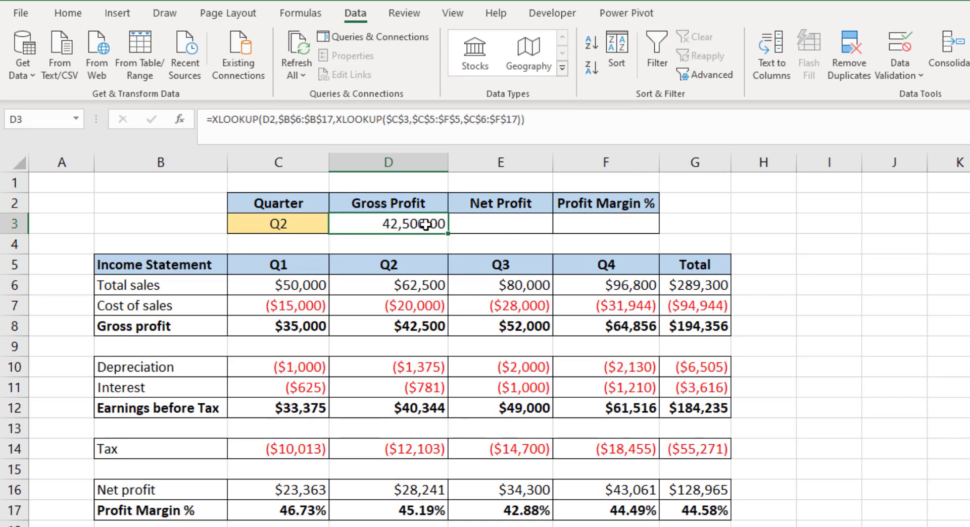
{"action": "left_click_drag", "start_coordinate": [448, 233], "coordinate": [581, 223]}
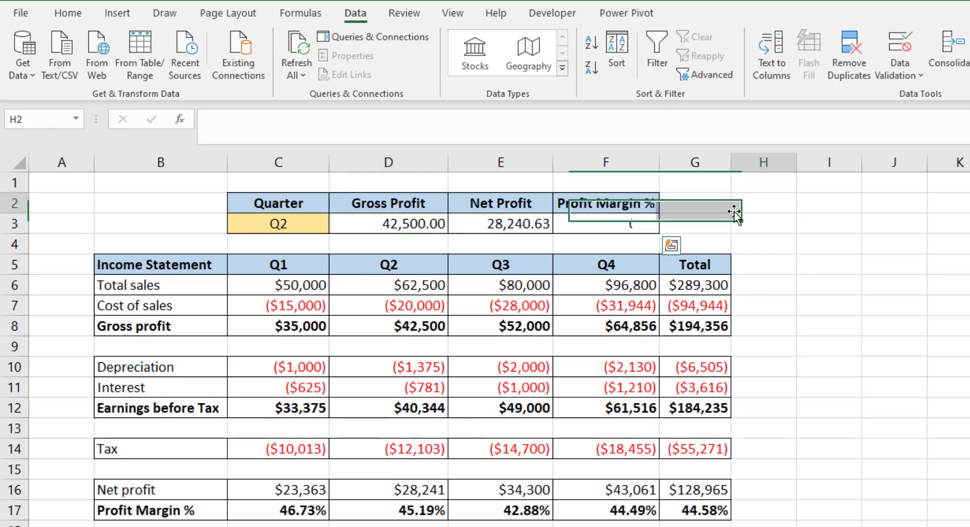
{"action": "left_click", "coordinate": [537, 223]}
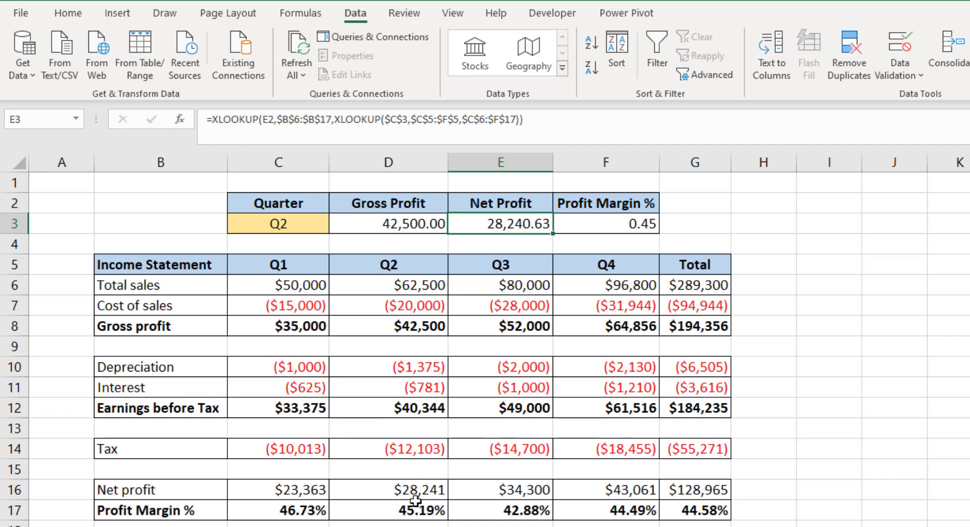
Format the Profit Margin % result in F3 as a percentage with two decimal places
{"action": "left_click", "coordinate": [642, 222]}
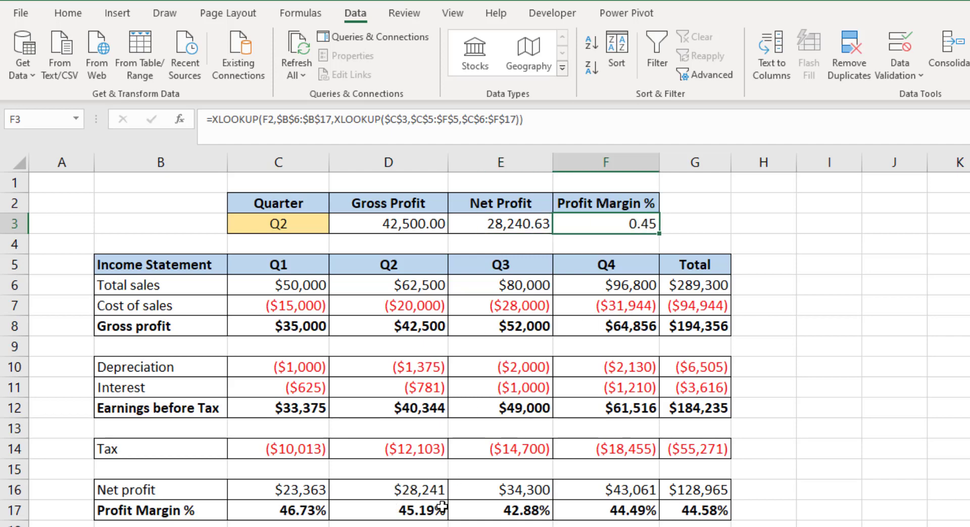
{"action": "key", "text": "ctrl+shift+5"}
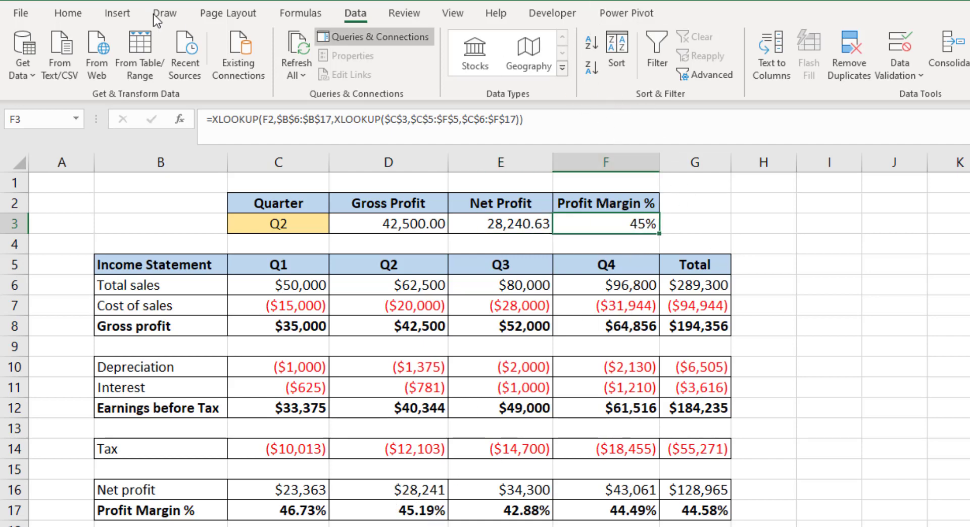
{"action": "left_click", "coordinate": [71, 14]}
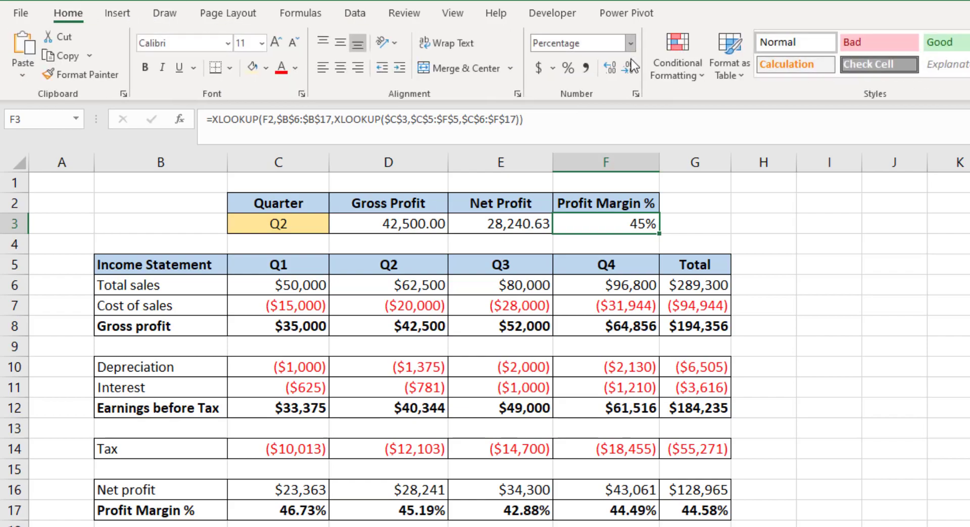
{"action": "left_click", "coordinate": [609, 70]}
{"action": "left_click", "coordinate": [604, 71]}
{"action": "left_click", "coordinate": [753, 223]}
{"action": "left_click", "coordinate": [591, 224]}
{"action": "left_click", "coordinate": [969, 260]}
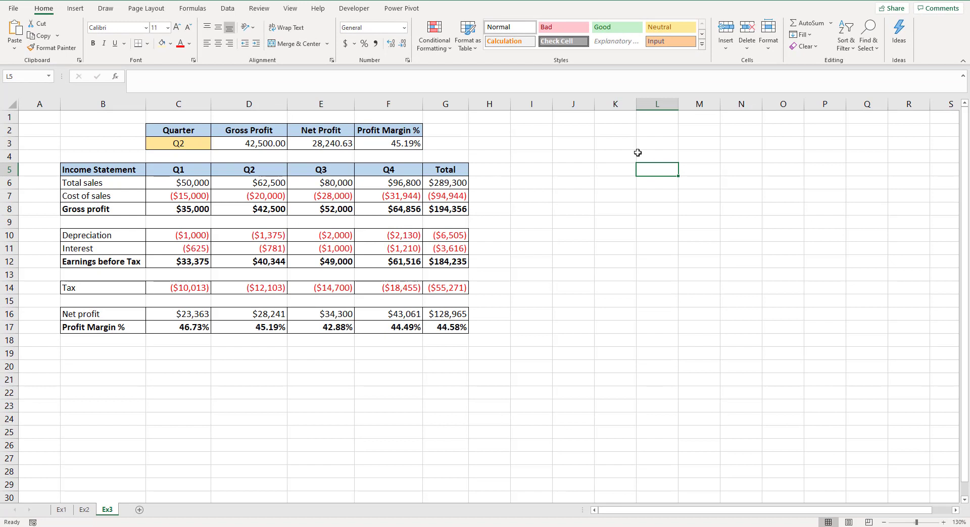
{"action": "left_click", "coordinate": [526, 153]}
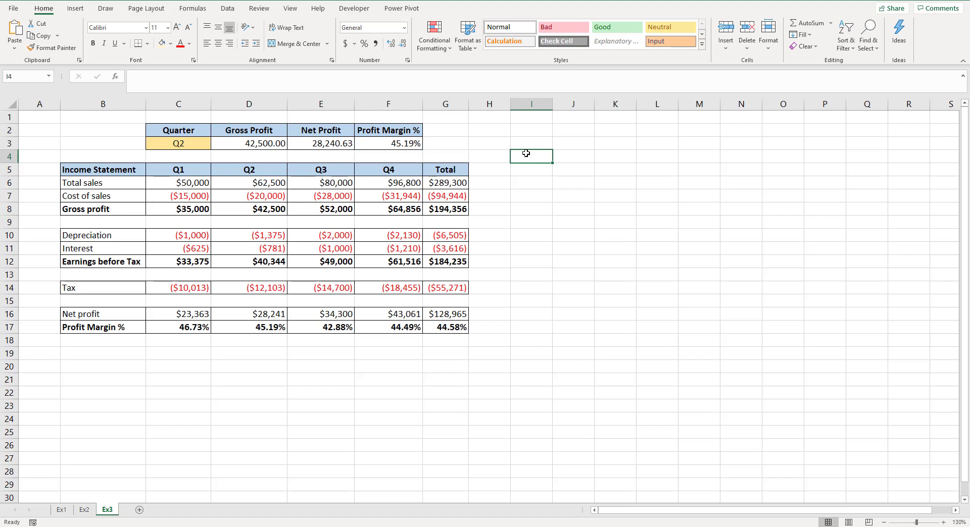
Extend the outer XLOOKUP in F3 with if_not_found "Not found", match mode 0 (exact match) and search mode 1 (first-to-last)
{"action": "left_click", "coordinate": [381, 146]}
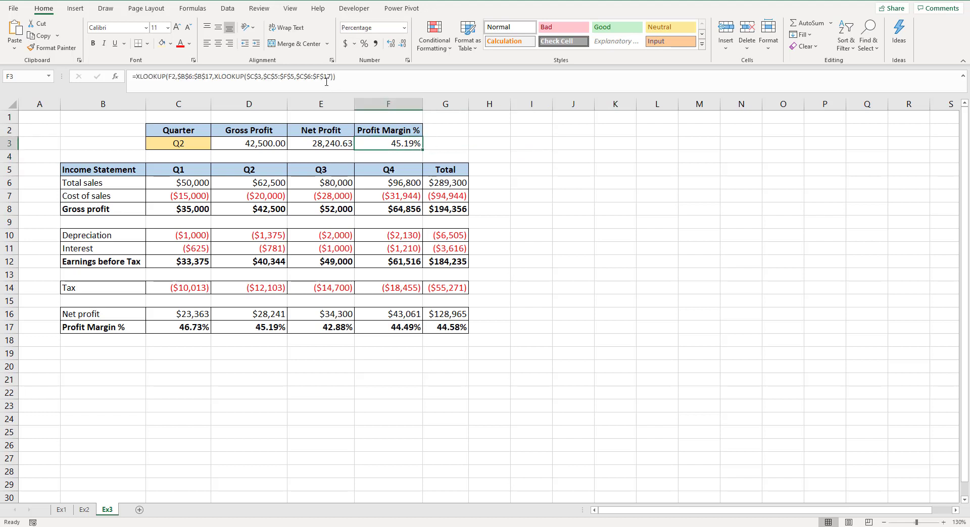
{"action": "left_click", "coordinate": [328, 79]}
{"action": "type", "text": ","}
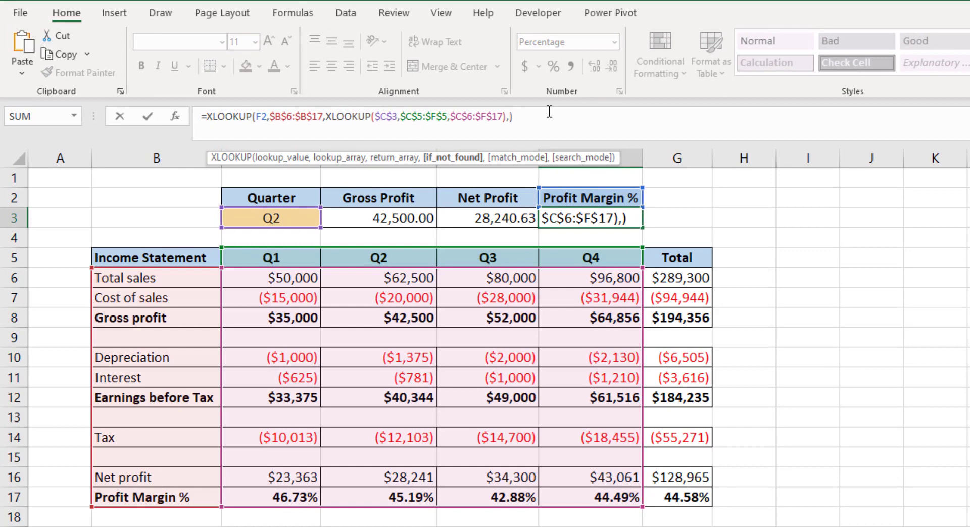
{"action": "type", "text": "\"Not found\","}
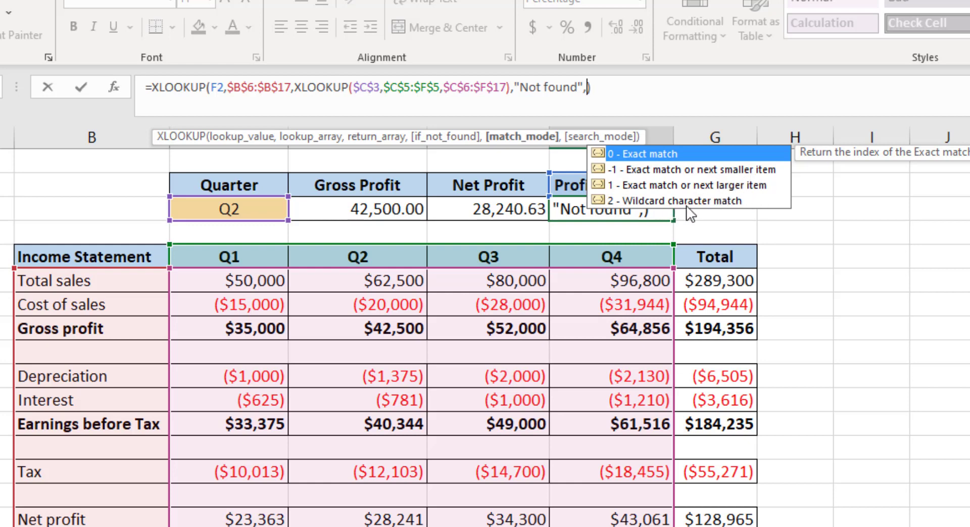
{"action": "type", "text": "0,"}
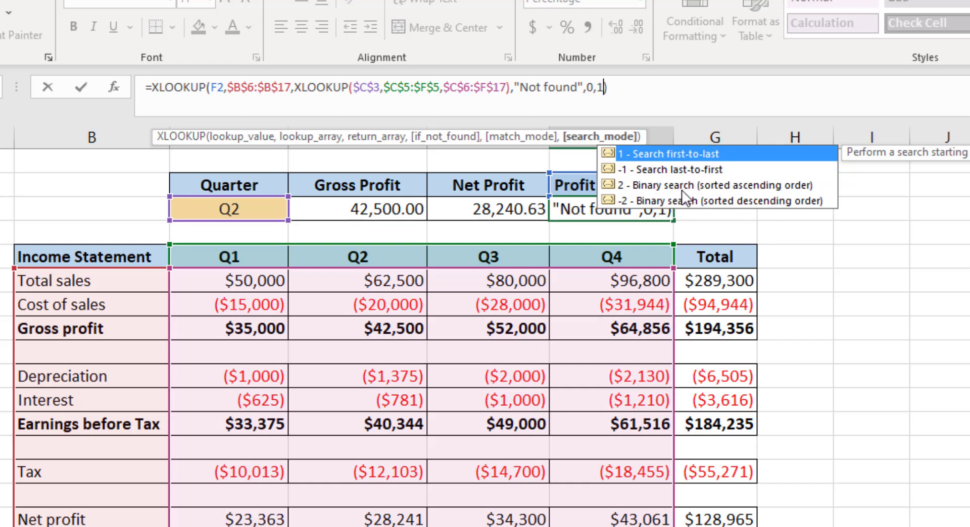
{"action": "type", "text": "1"}
{"action": "key", "text": "ctrl+Return"}
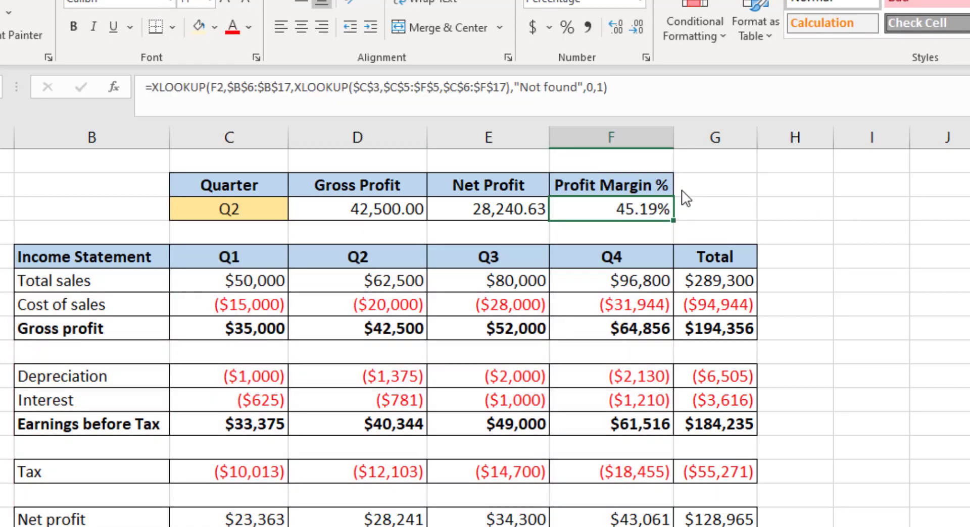